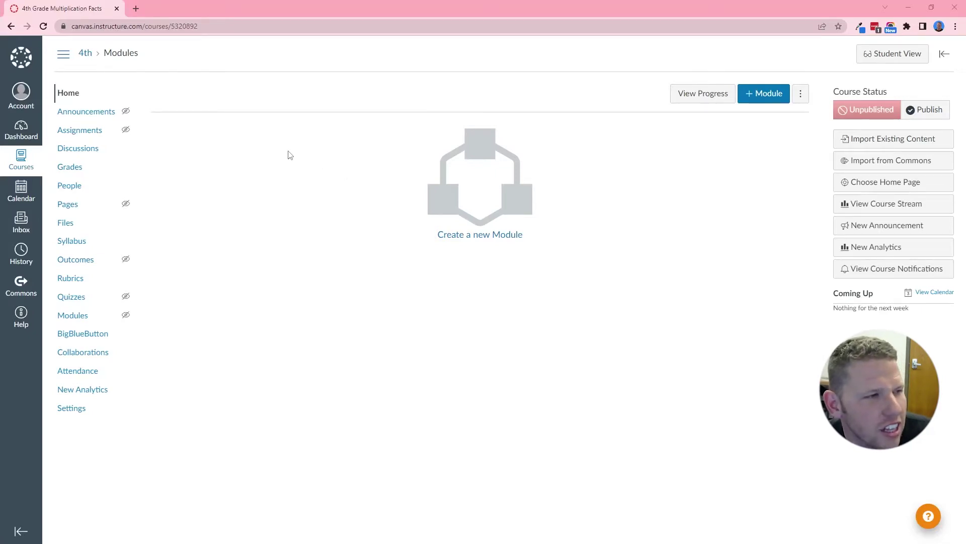
Hide every course navigation item except Home from students in the course settings and save the navigation.
left_click(70, 411)
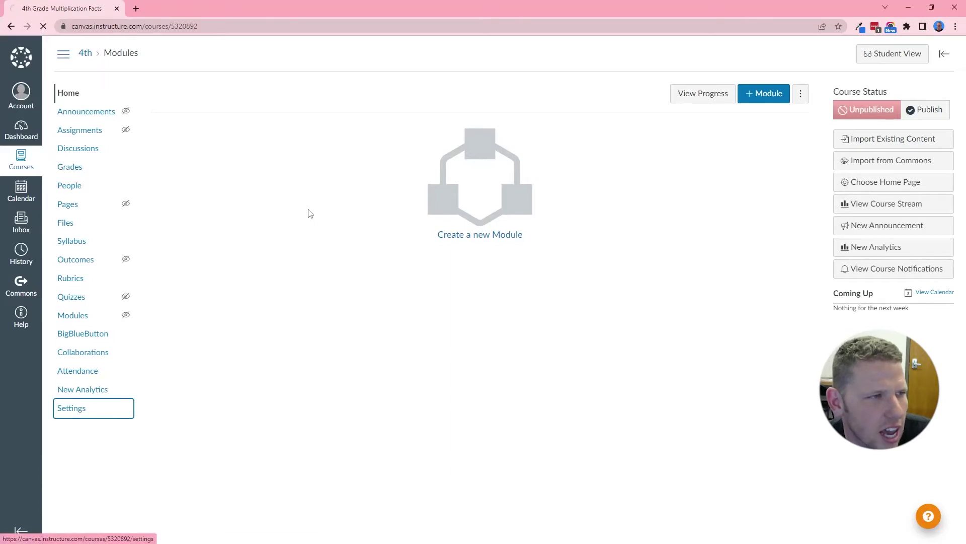
left_click(281, 94)
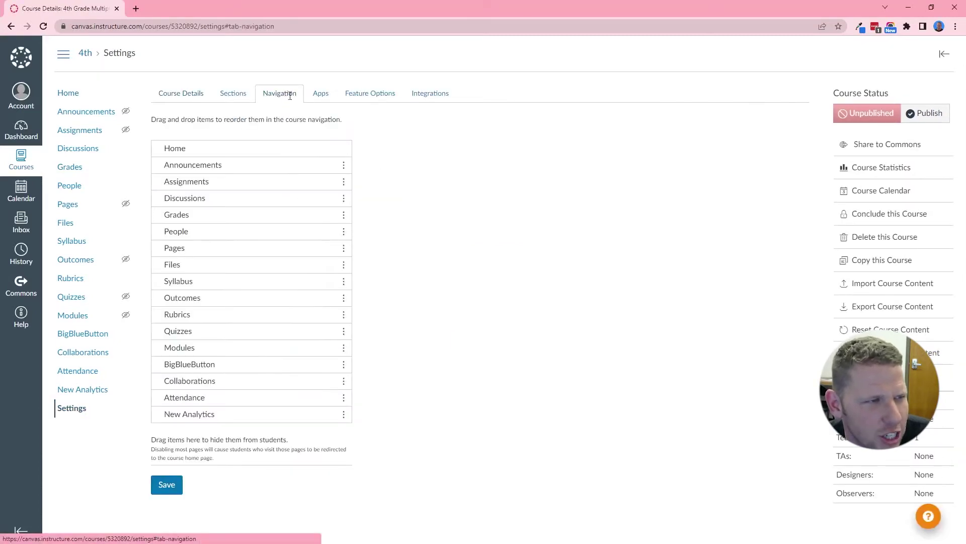
left_click_drag(217, 414, 217, 438)
left_click_drag(222, 381, 238, 442)
left_click_drag(227, 364, 232, 425)
left_click_drag(244, 348, 222, 166)
left_click_drag(252, 298, 241, 403)
left_click_drag(248, 280, 246, 352)
left_click_drag(257, 231, 253, 347)
left_click_drag(253, 231, 254, 322)
left_click_drag(252, 214, 252, 310)
left_click_drag(248, 198, 248, 287)
left_click_drag(248, 198, 248, 282)
left_click_drag(248, 181, 248, 252)
left_click_drag(246, 198, 246, 242)
left_click_drag(233, 174, 237, 330)
scroll(236, 400, "down", 1)
scroll(236, 400, "down", 1)
left_click(167, 496)
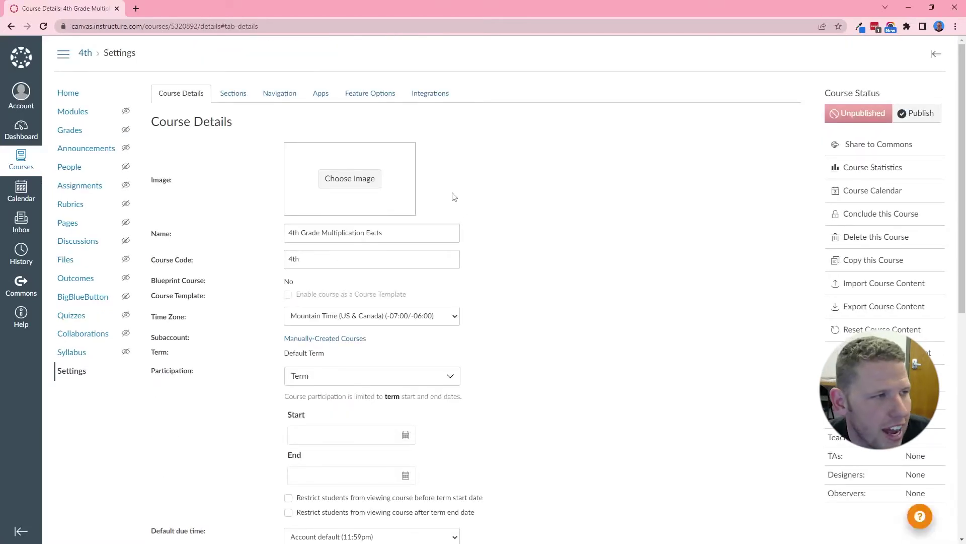
Create a new course page titled "Multiplication Facts".
left_click(68, 223)
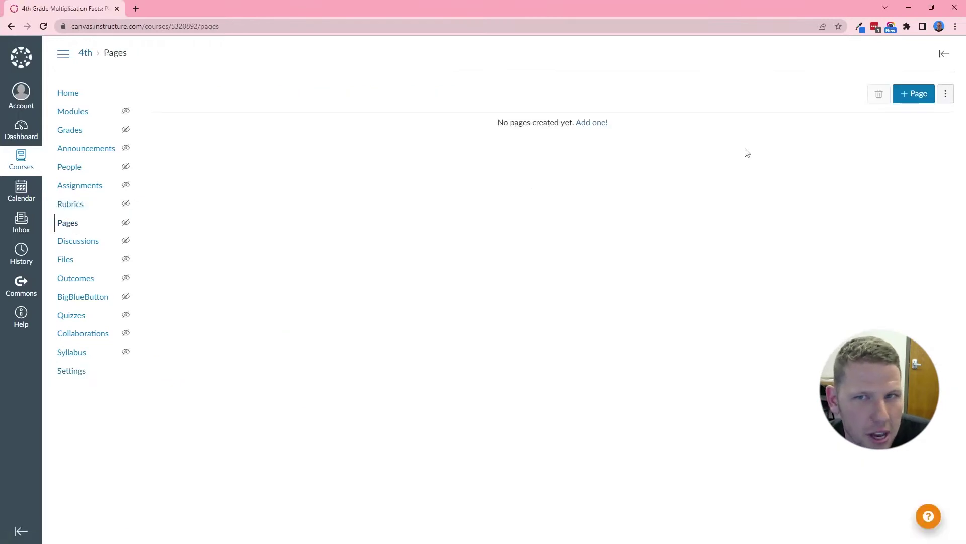
left_click(905, 95)
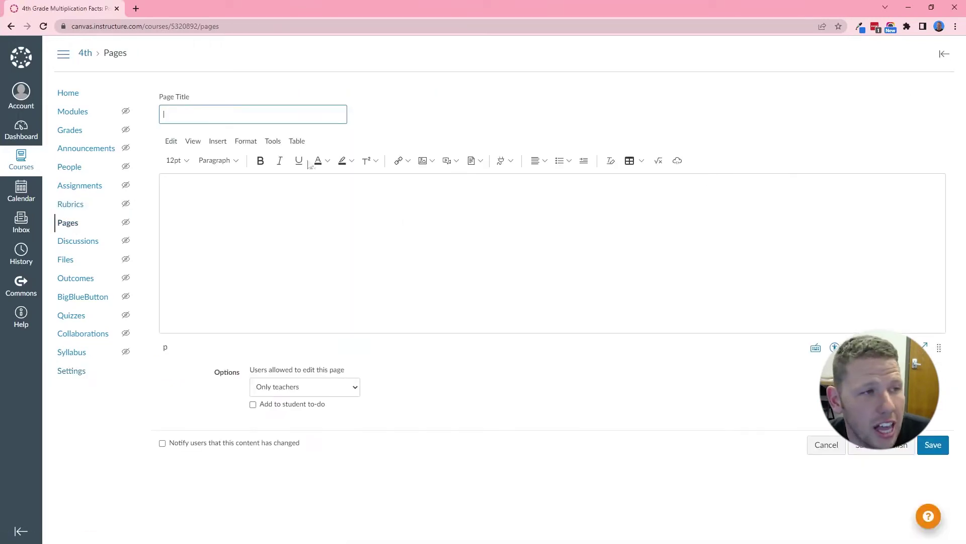
type("M")
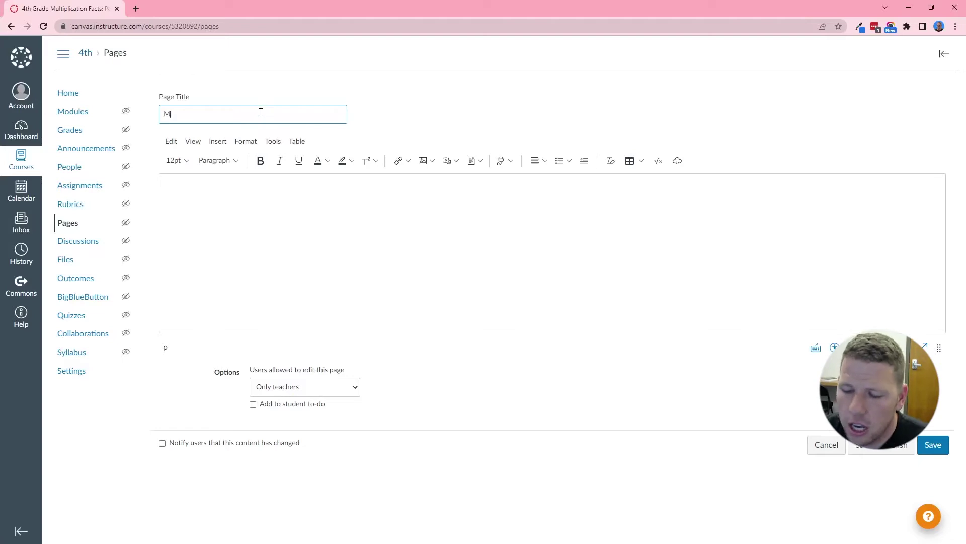
type("ultiplication Facts")
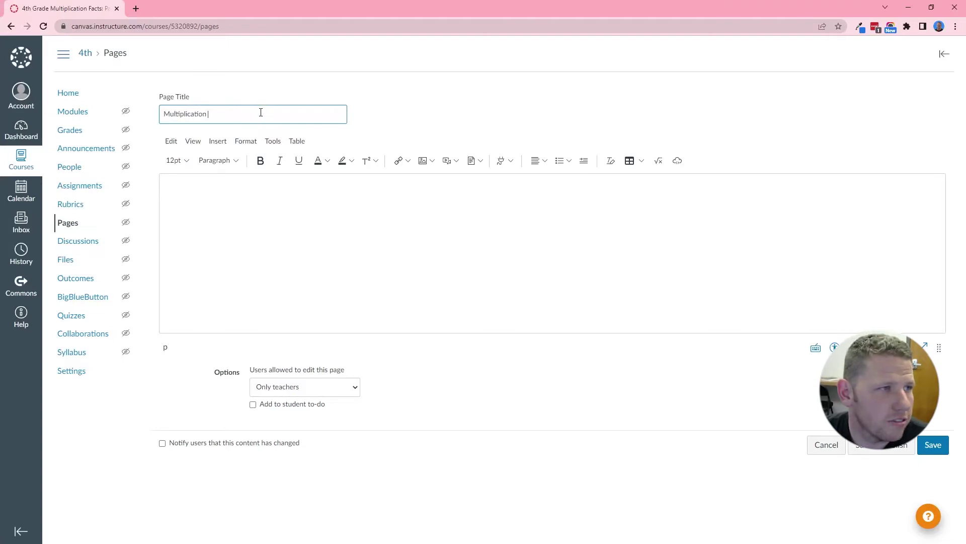
Set the page body to center alignment.
left_click(308, 193)
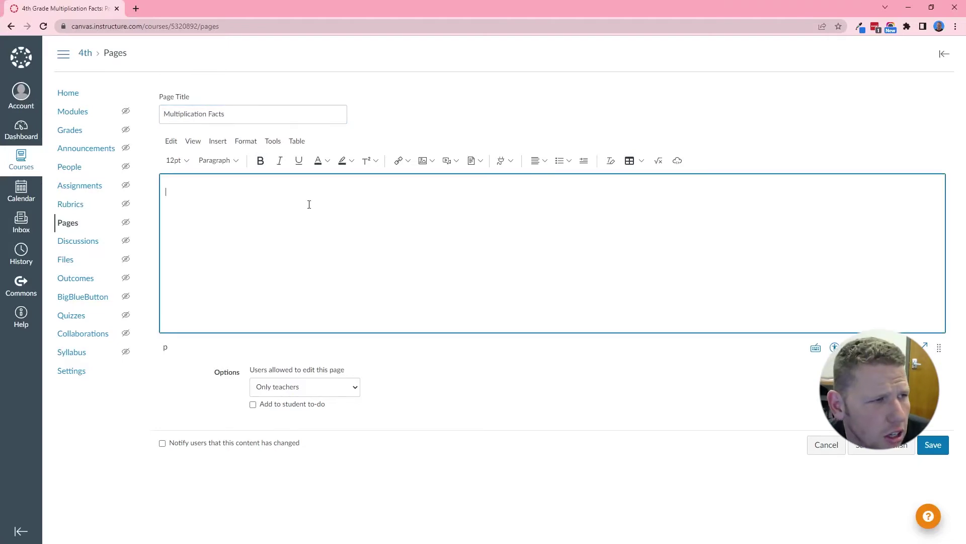
left_click(544, 161)
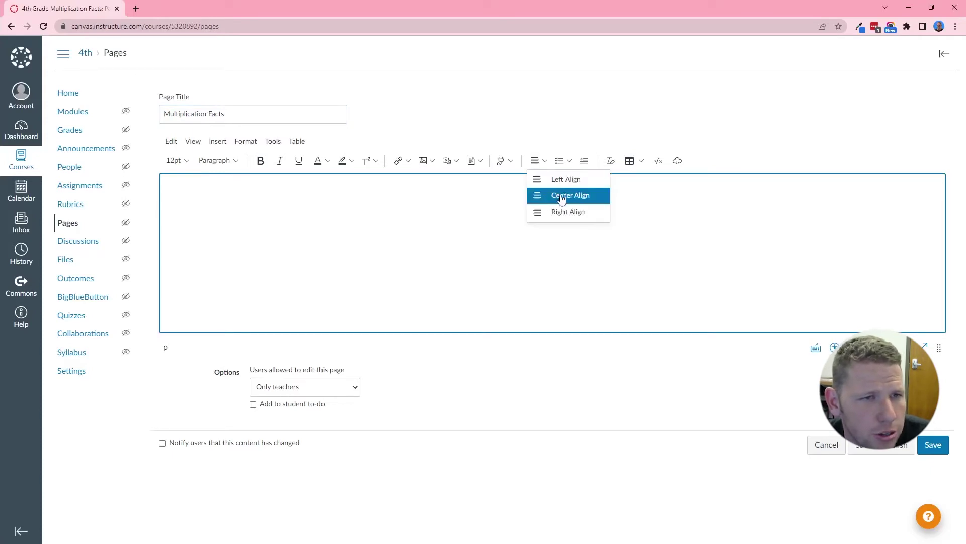
left_click(559, 195)
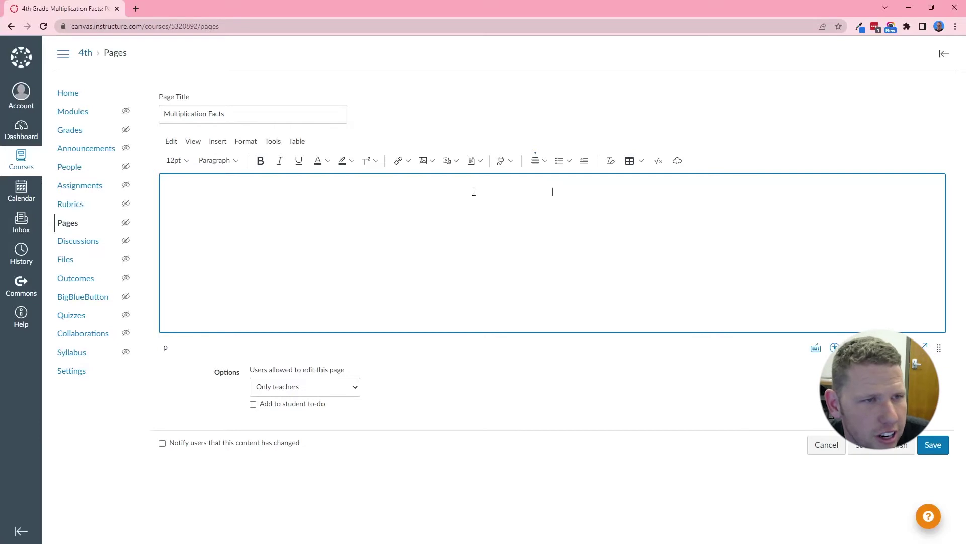
Insert the course images 1.png through 9.png into the page body in numerical order.
left_click(431, 161)
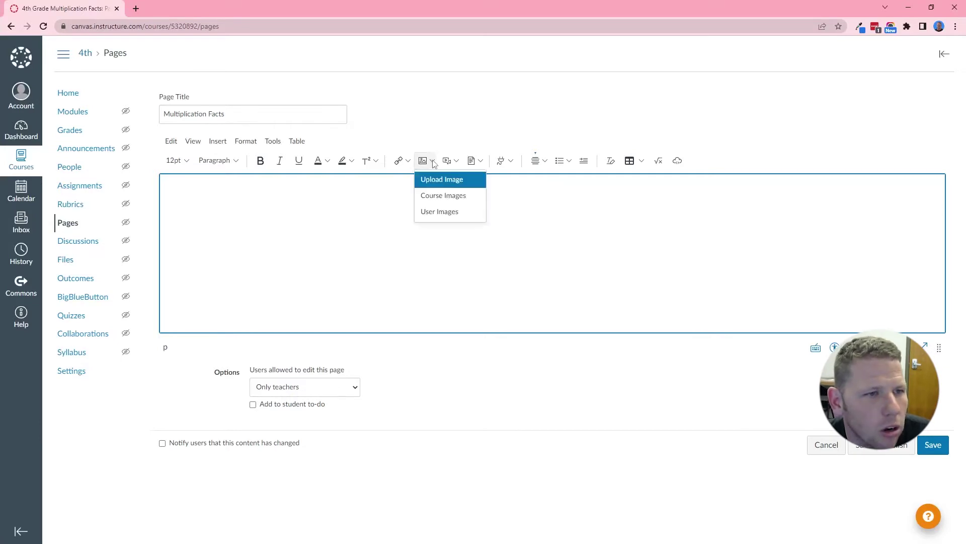
left_click(445, 197)
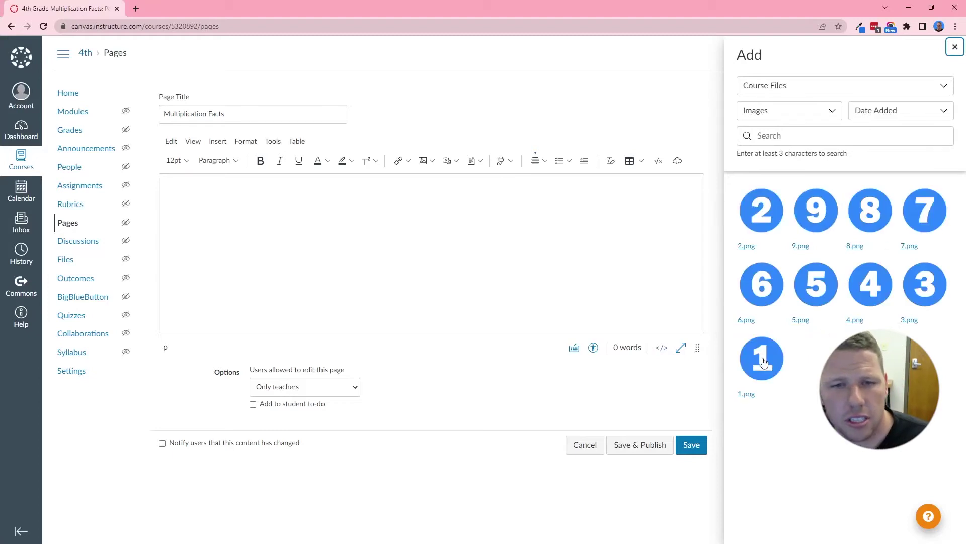
left_click(764, 362)
left_click(762, 211)
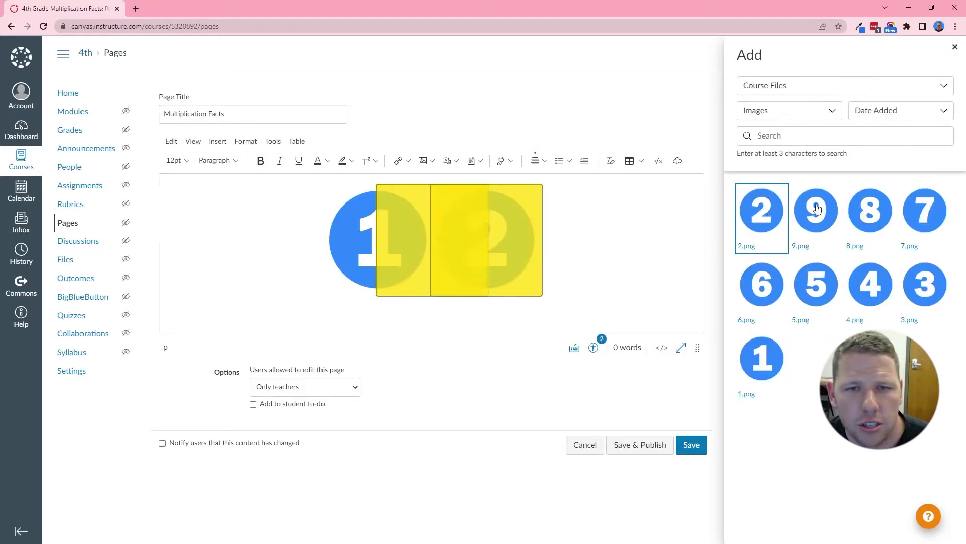
left_click(924, 285)
left_click(869, 284)
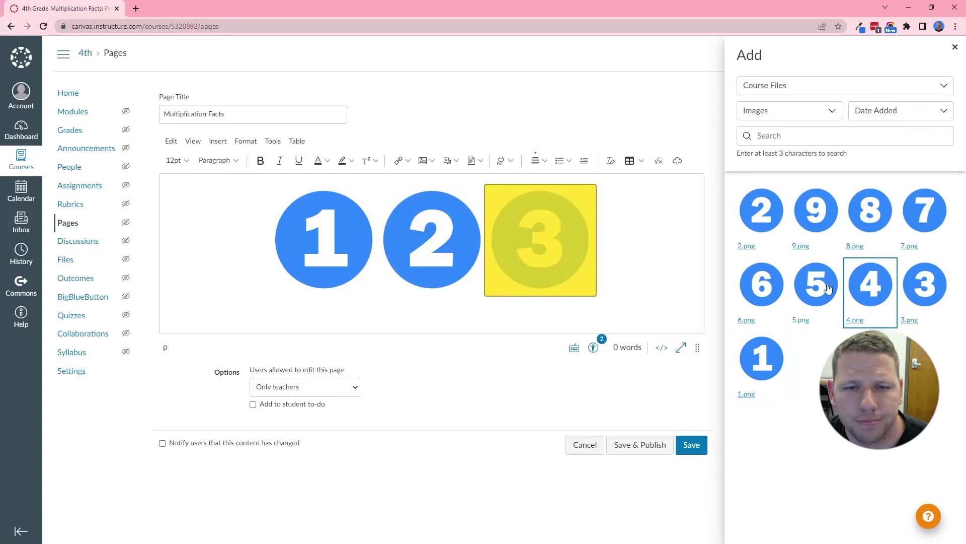
left_click(795, 283)
left_click(762, 284)
left_click(924, 210)
left_click(870, 210)
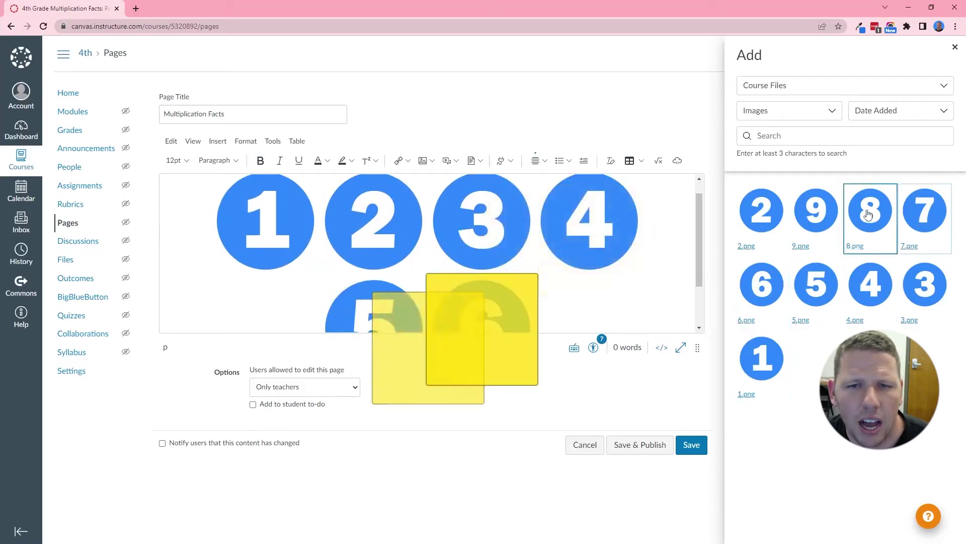
left_click(814, 209)
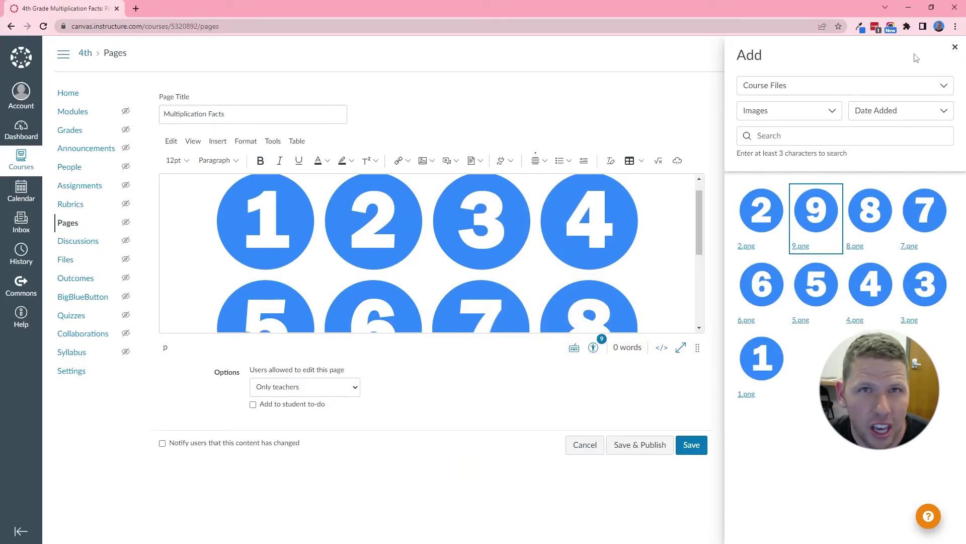
left_click(955, 47)
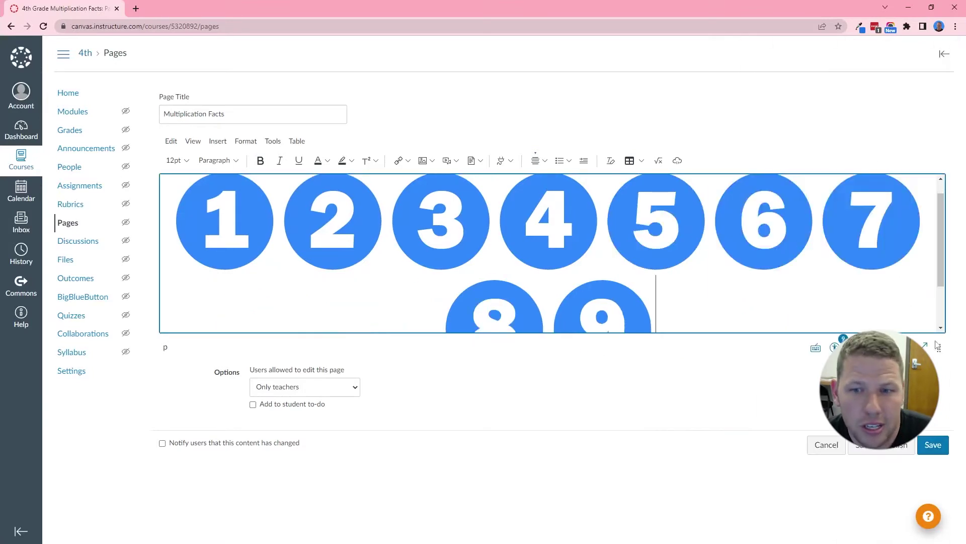
Check the layout of the nine number images and save the page without publishing it.
scroll(686, 231, "down", 2)
scroll(694, 239, "up", 3)
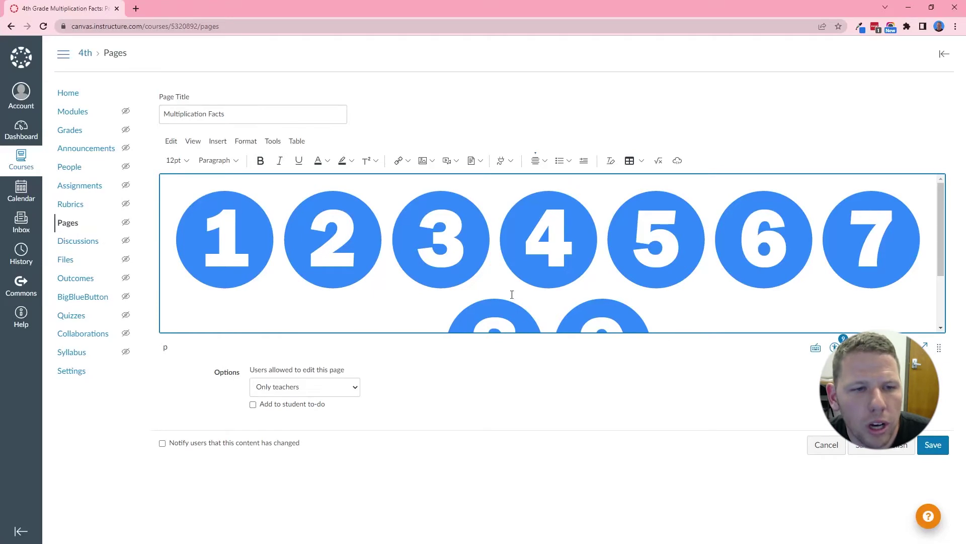
scroll(570, 247, "down", 2)
scroll(690, 256, "up", 2)
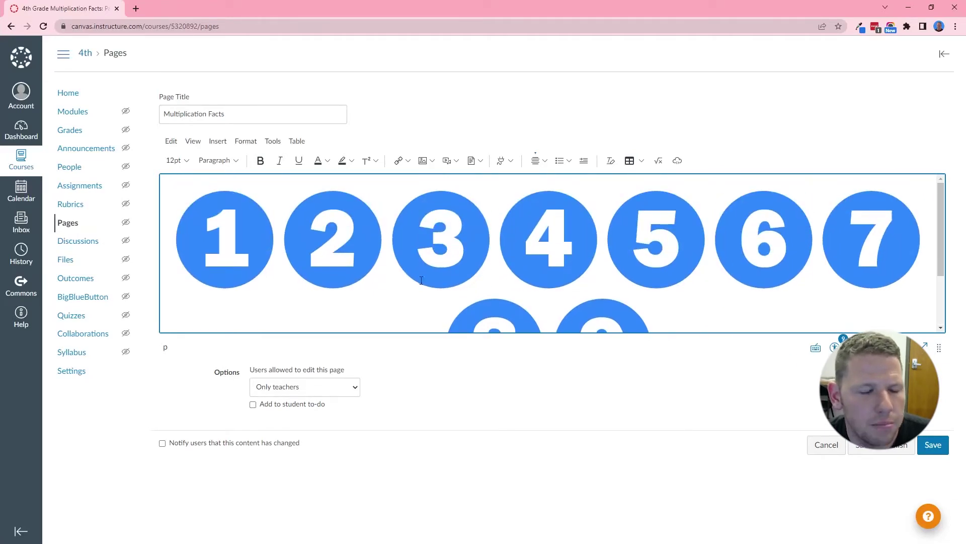
left_click(933, 444)
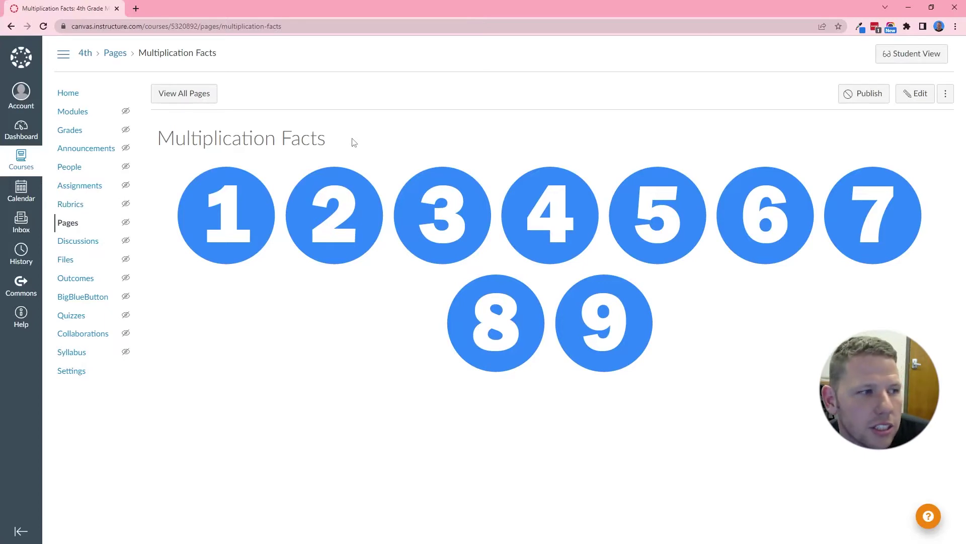
Create a question bank named "1 X" in the course's quiz question banks.
left_click(73, 316)
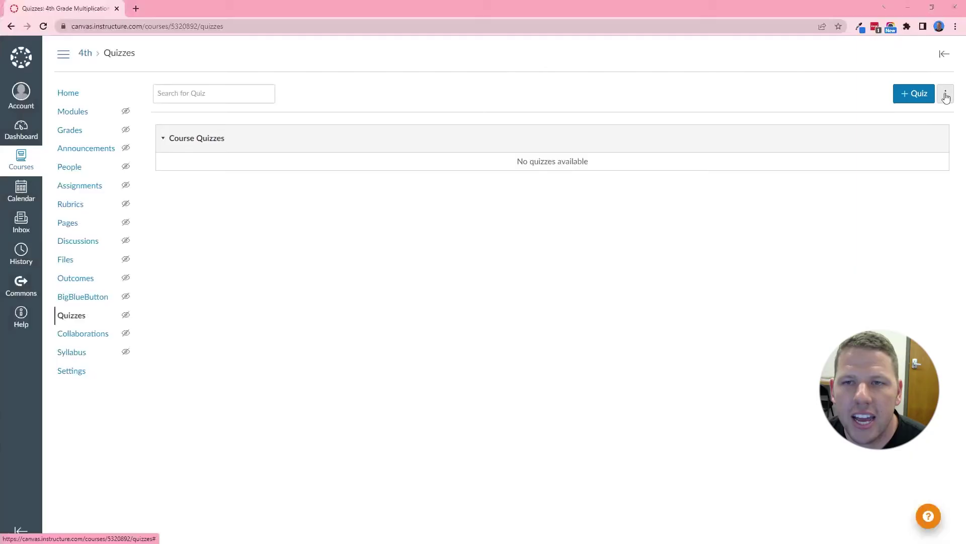
left_click(945, 95)
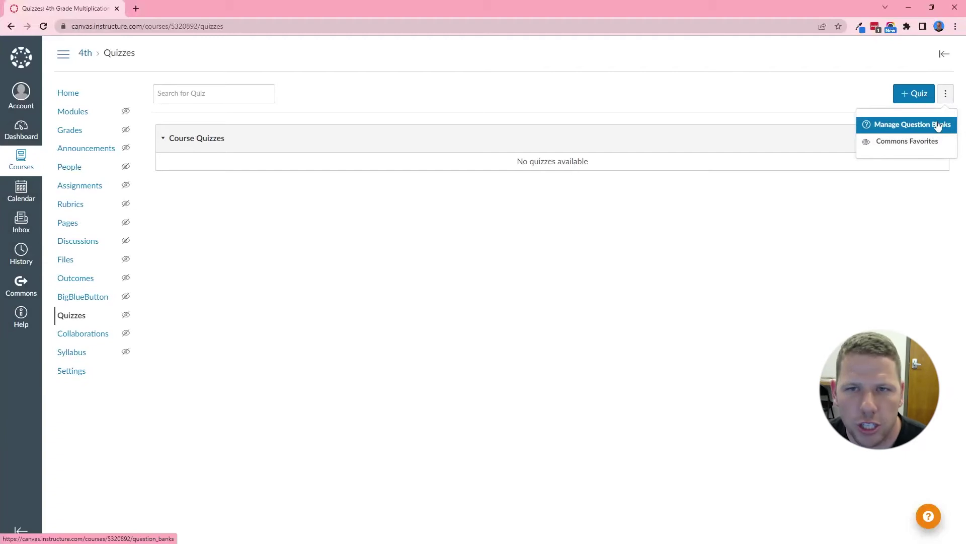
left_click(938, 126)
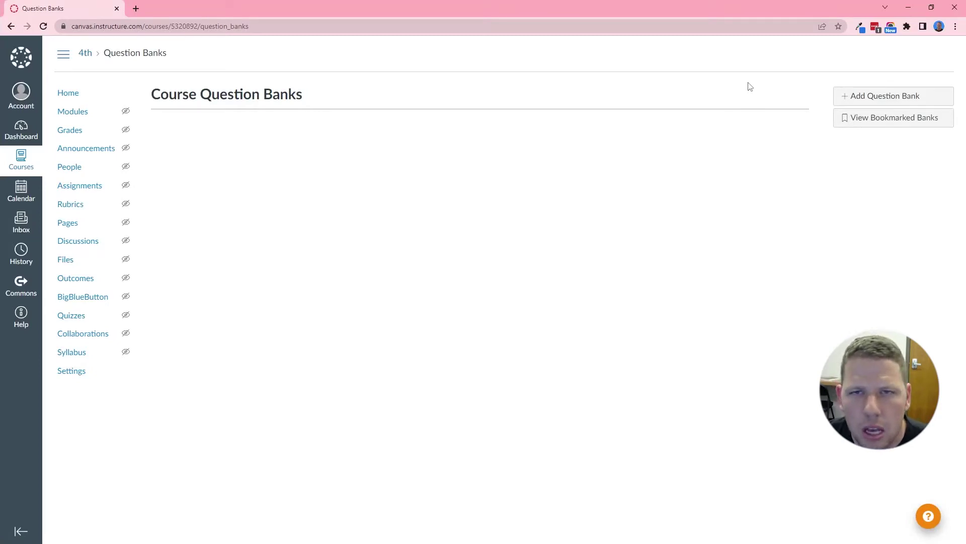
left_click(906, 96)
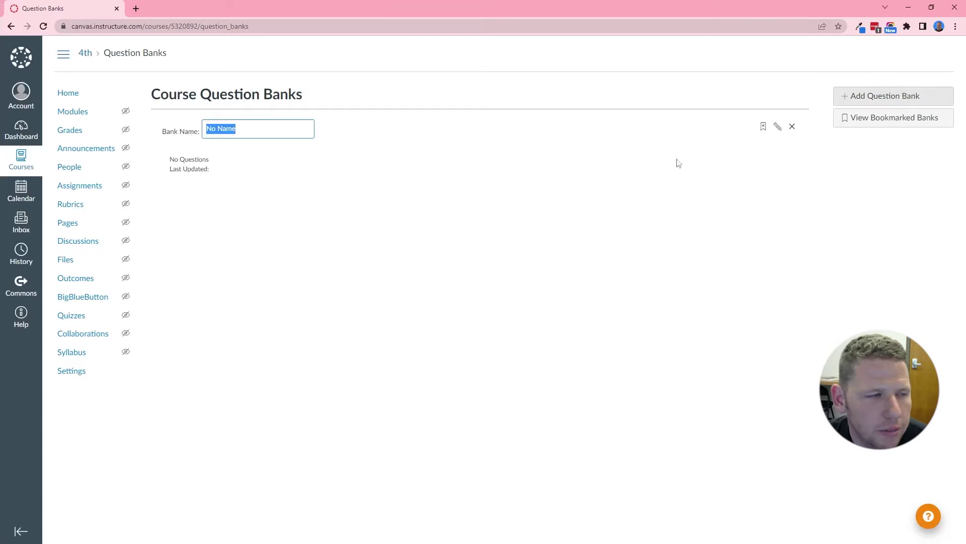
double_click(265, 129)
key("ctrl+a")
type("1")
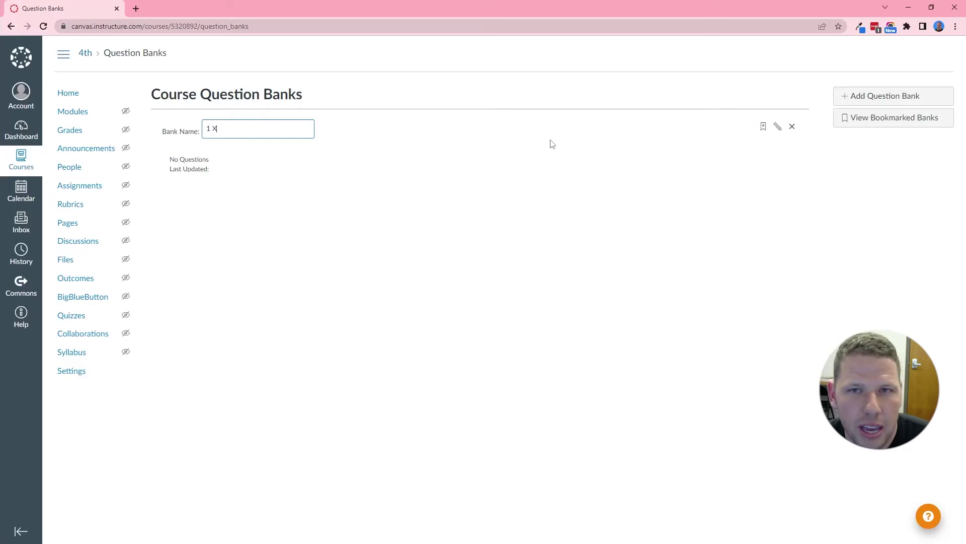
key("Return")
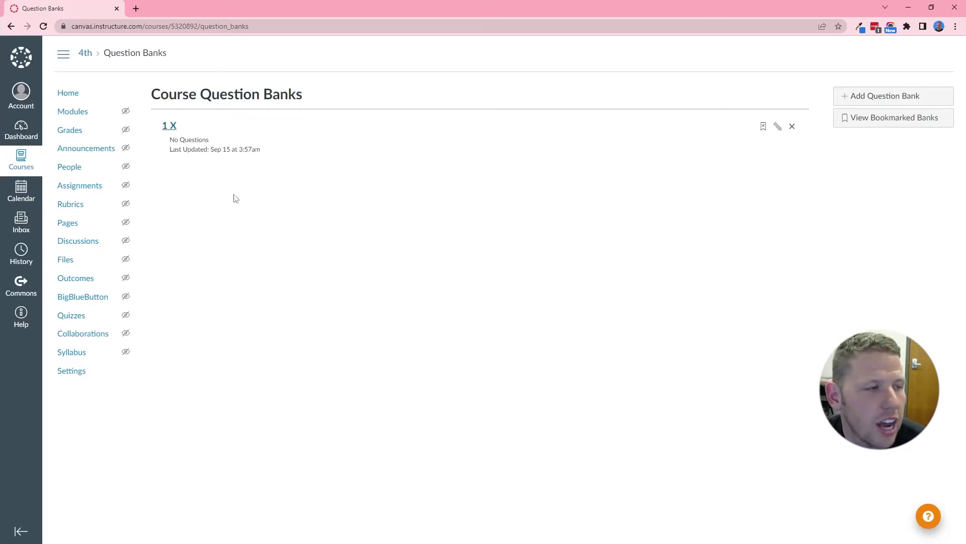
Add a question to the 1 X bank and set its type to Numerical Answer.
left_click(171, 129)
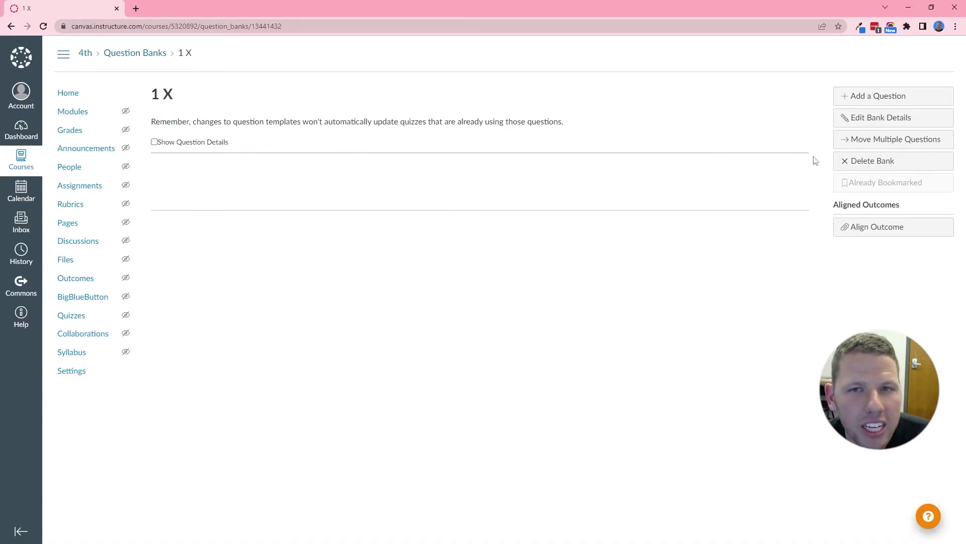
left_click(886, 95)
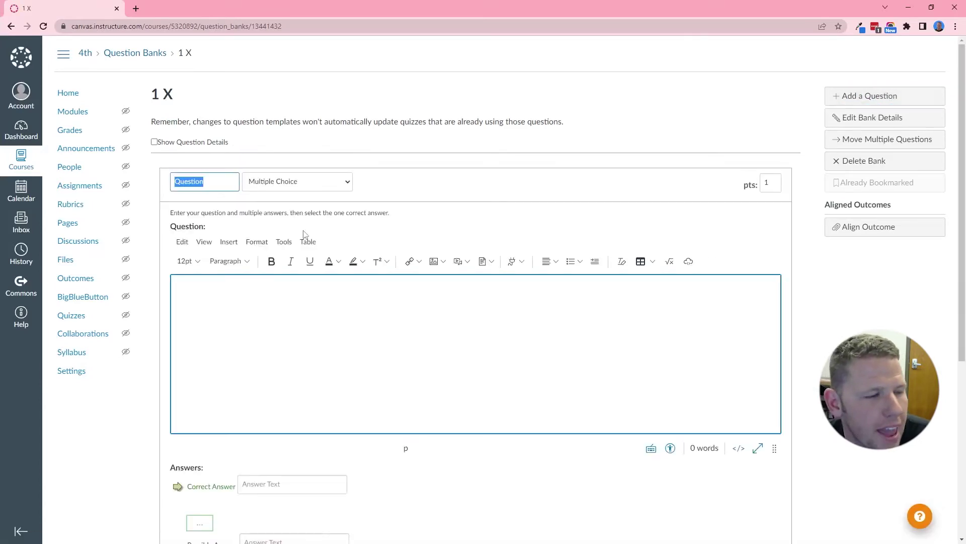
scroll(271, 166, "down", 1)
left_click(298, 135)
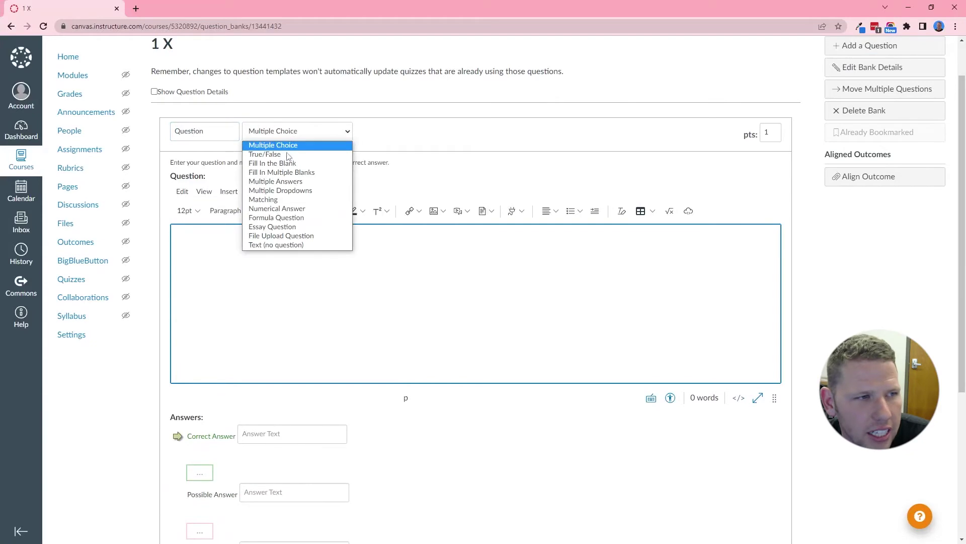
left_click(291, 208)
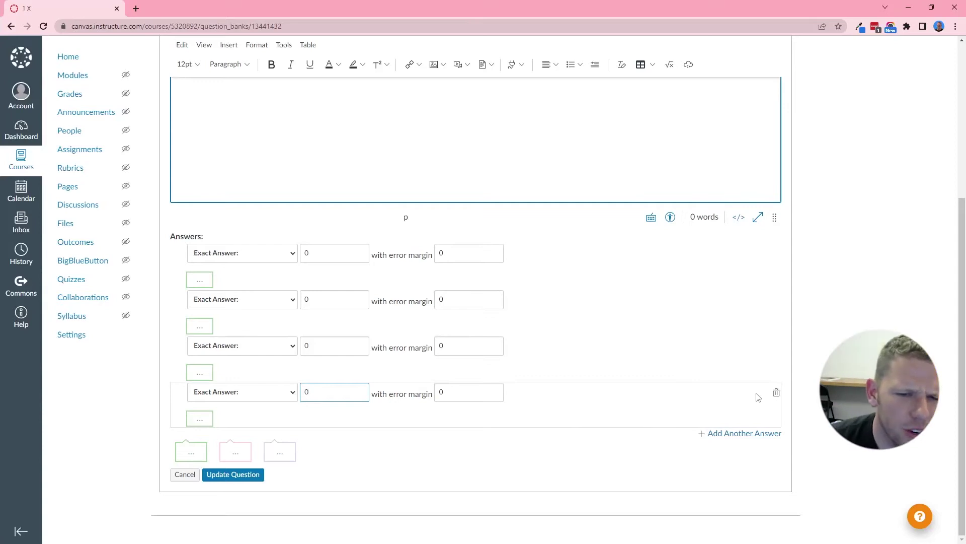
Delete three of the question's answer rows so that a single exact answer is left.
left_click(776, 392)
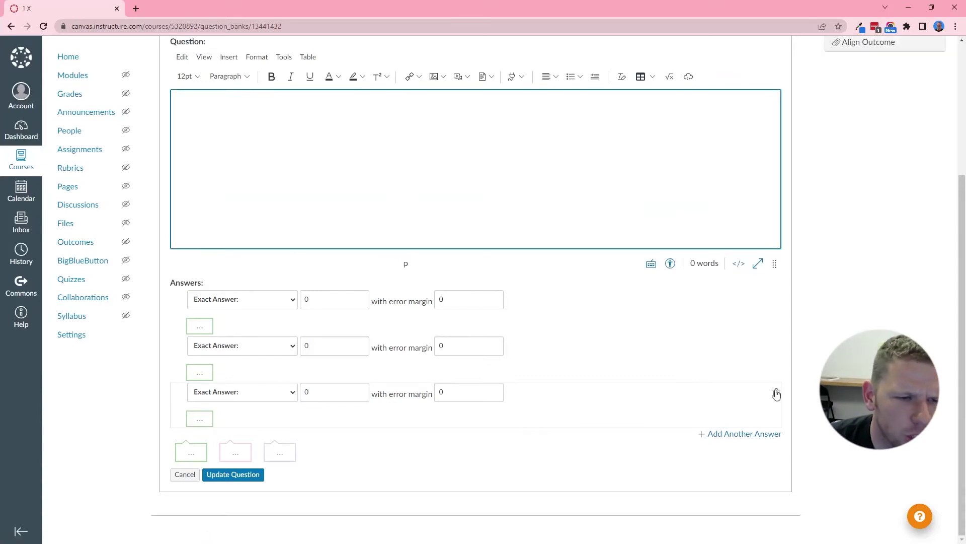
left_click(776, 391)
left_click(776, 392)
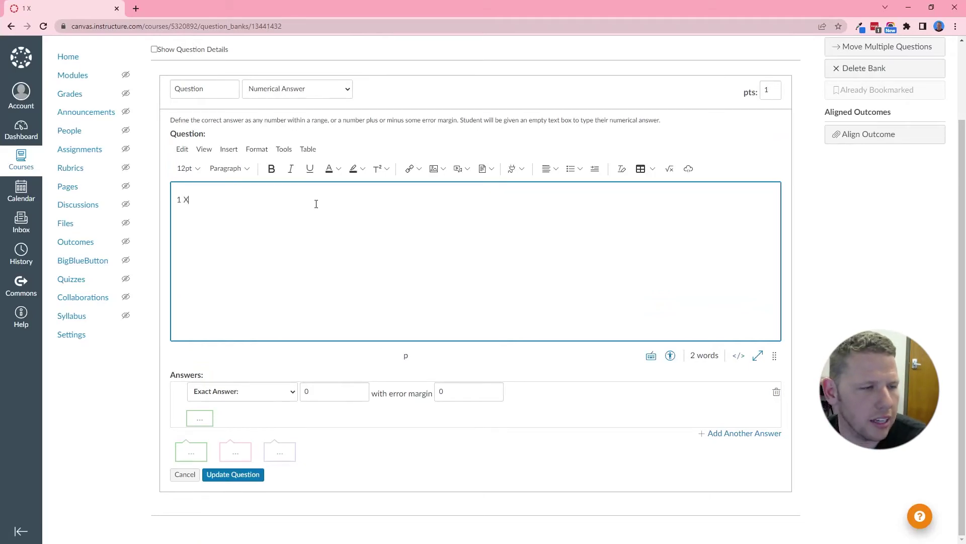
Enter "1 X 1" as the question text and enlarge it to 36pt.
left_click_drag(316, 203, 145, 214)
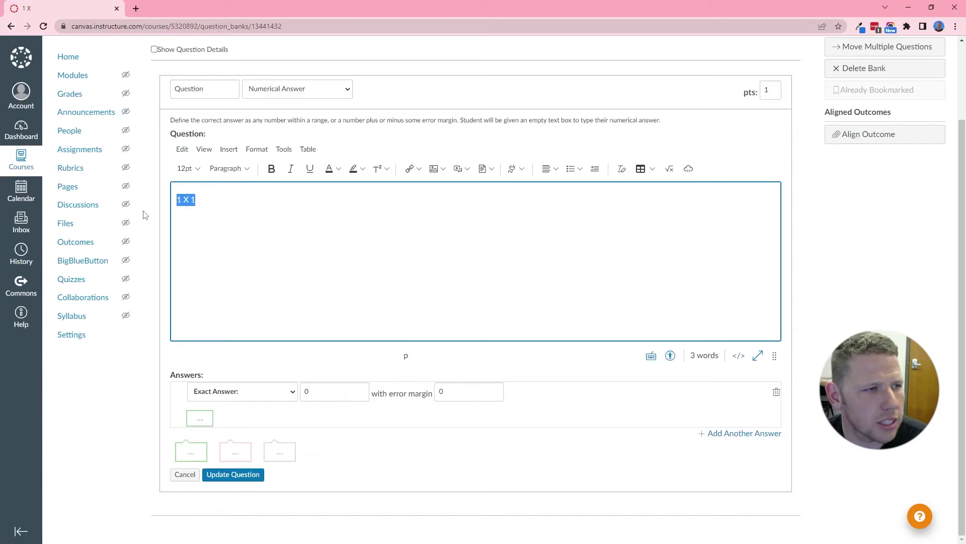
left_click(186, 168)
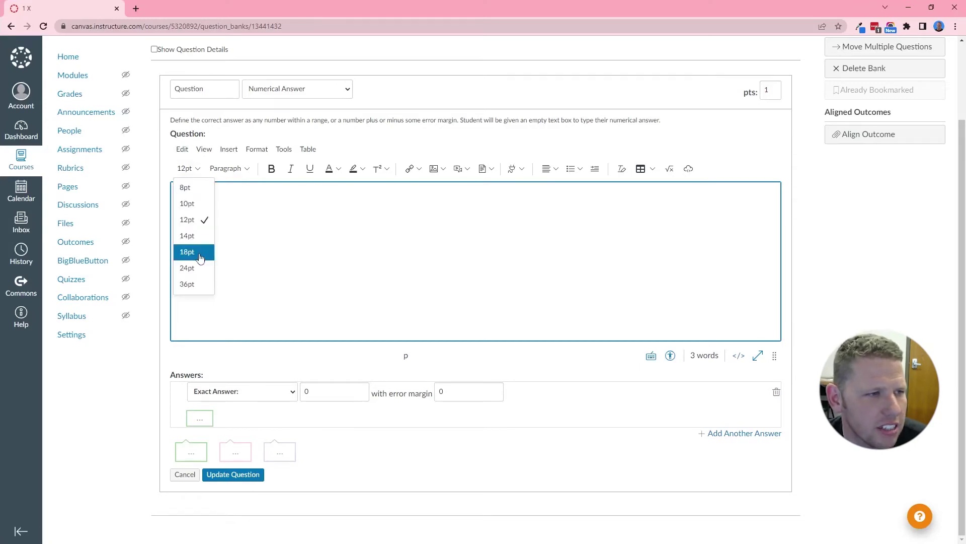
left_click(196, 251)
left_click(186, 168)
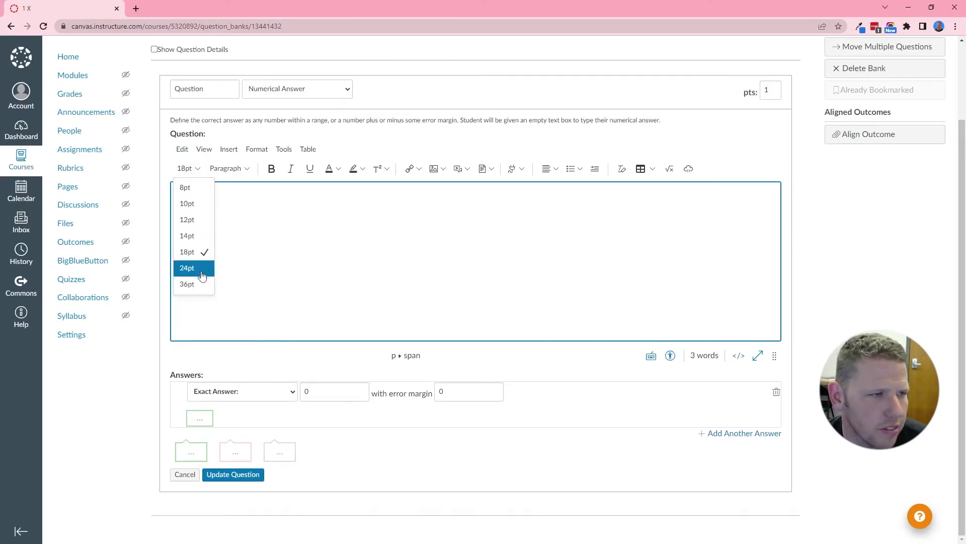
left_click(187, 283)
left_click(222, 197)
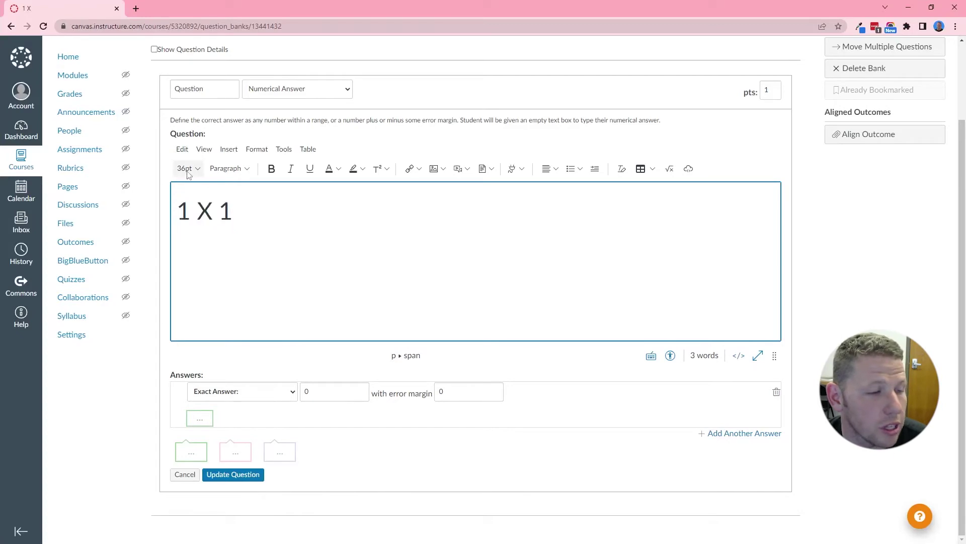
Set the exact answer of the 1 X 1 question to 1 and save the question.
left_click(306, 392)
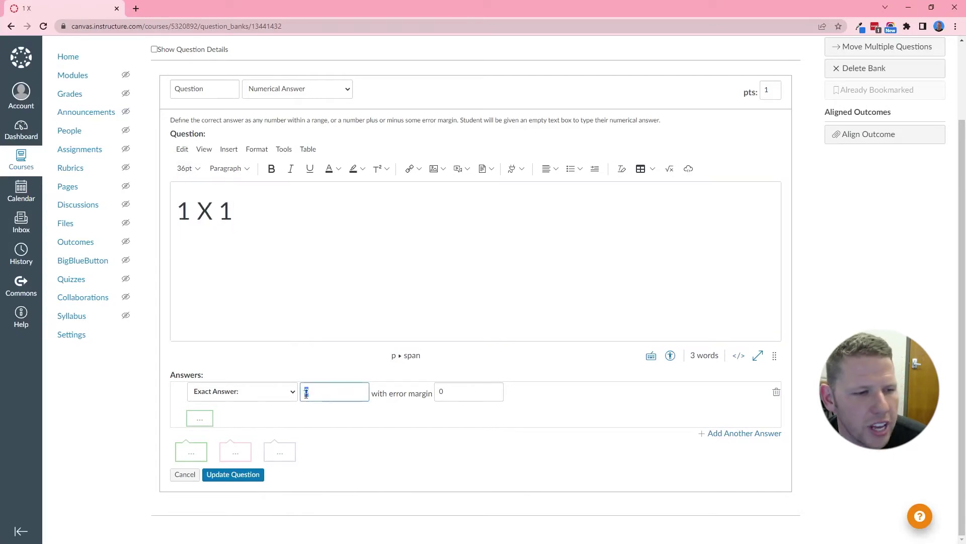
type("1")
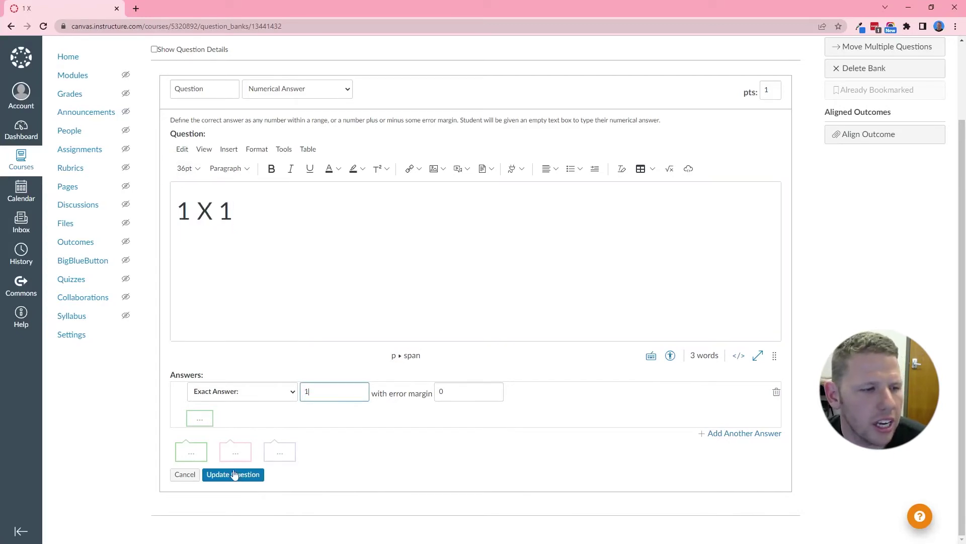
left_click(233, 474)
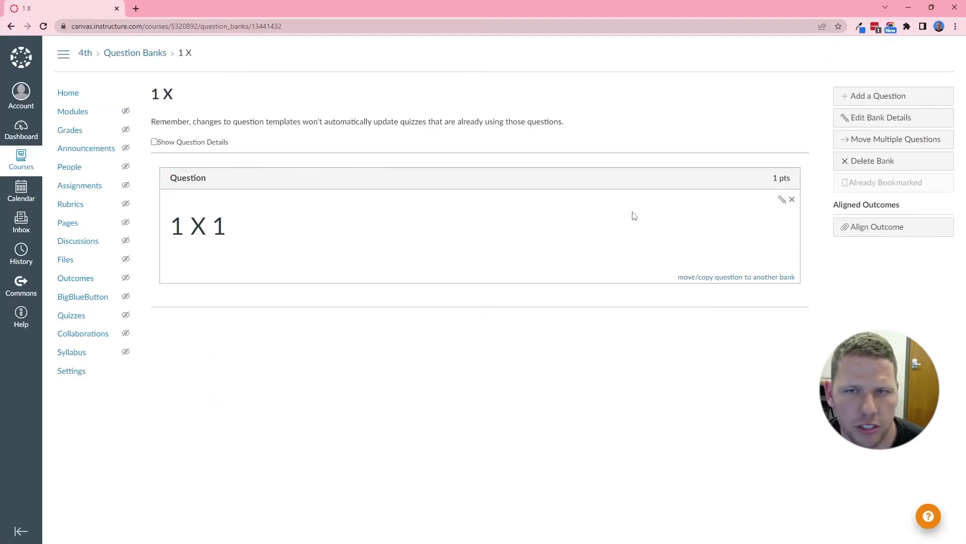
Add another numerical question to the bank with the text "1 X 2" in 36pt.
left_click(855, 99)
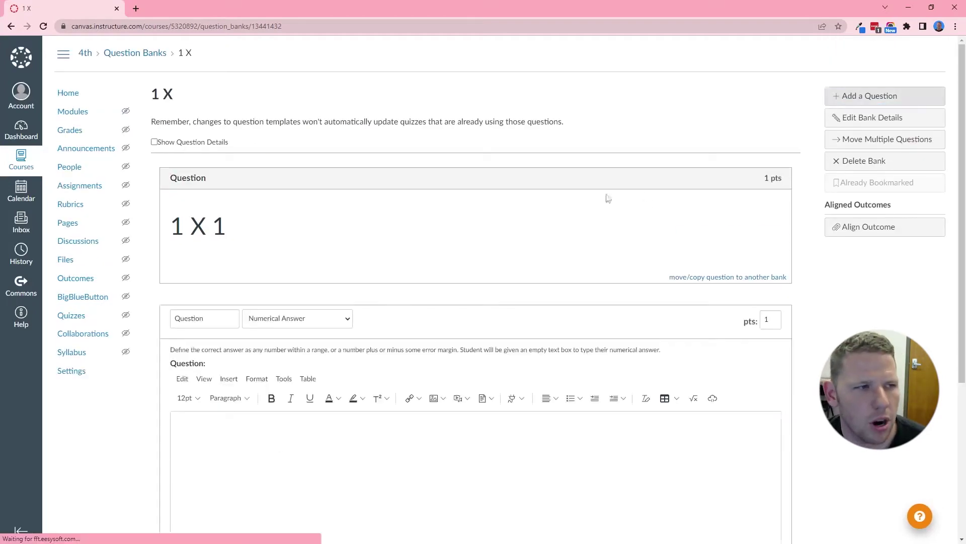
scroll(306, 389, "down", 2)
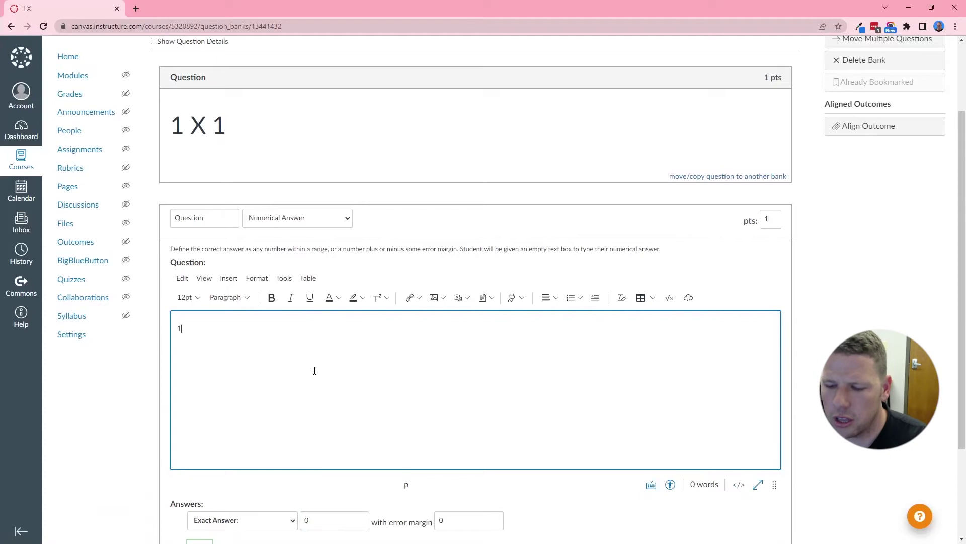
key("ctrl+a")
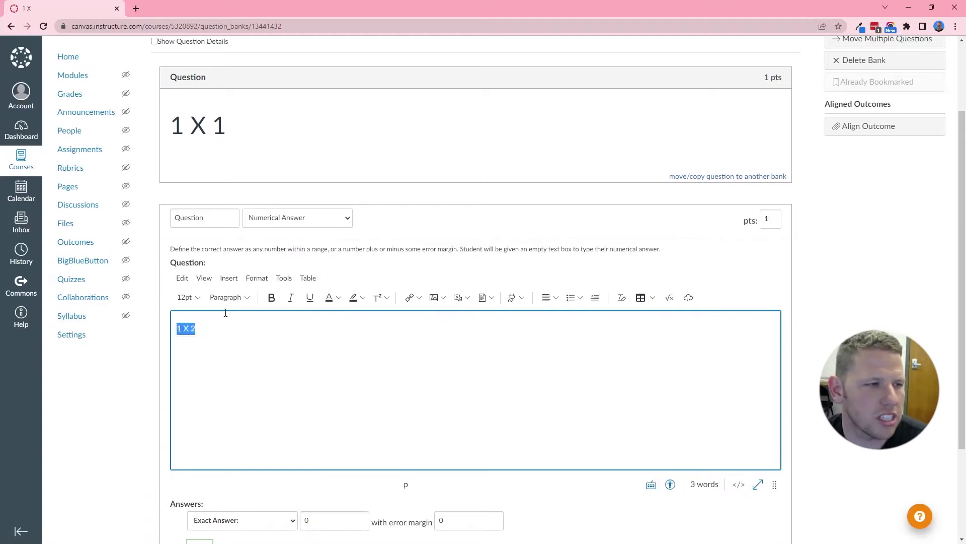
left_click(187, 297)
left_click(189, 413)
Set the exact answer of the 1 X 2 question to 2 and save the question.
scroll(269, 389, "down", 2)
left_click(327, 391)
type("2")
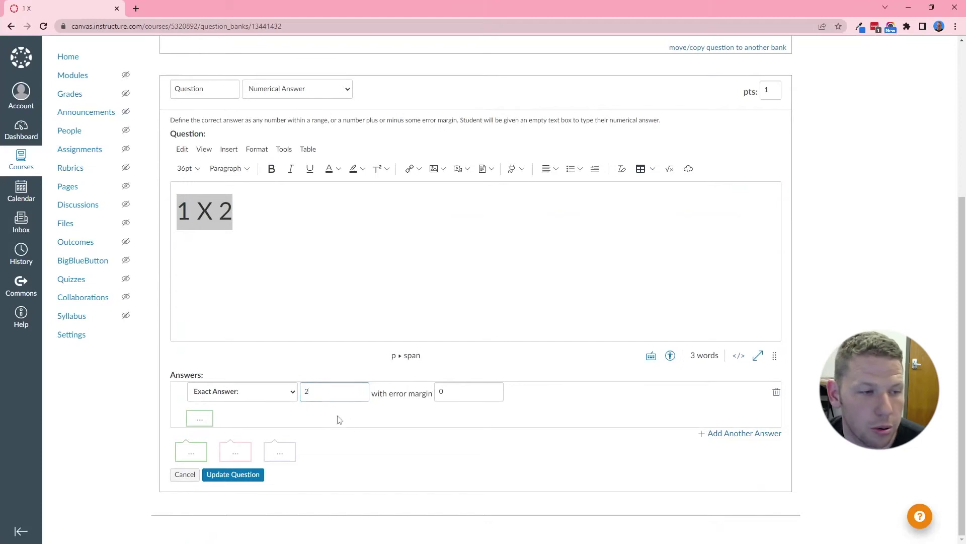
left_click(258, 474)
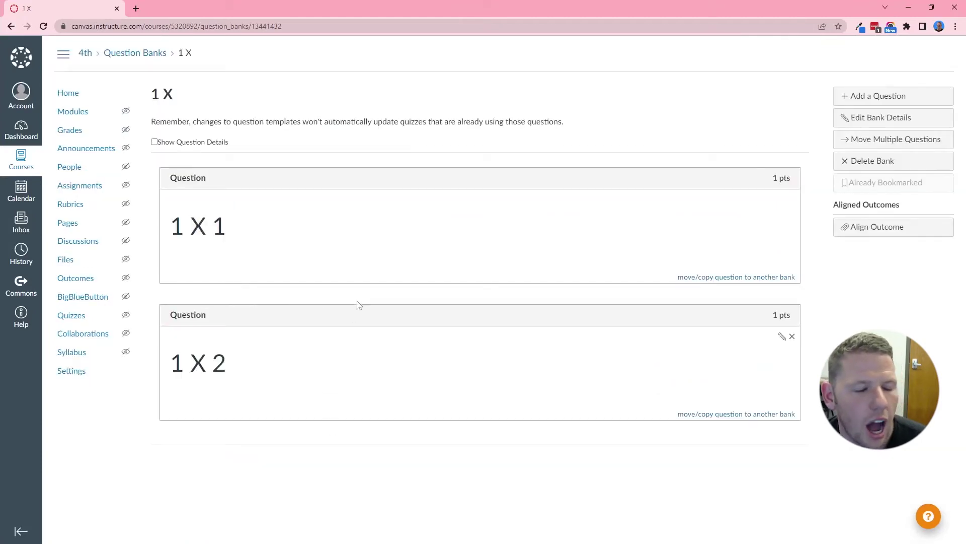
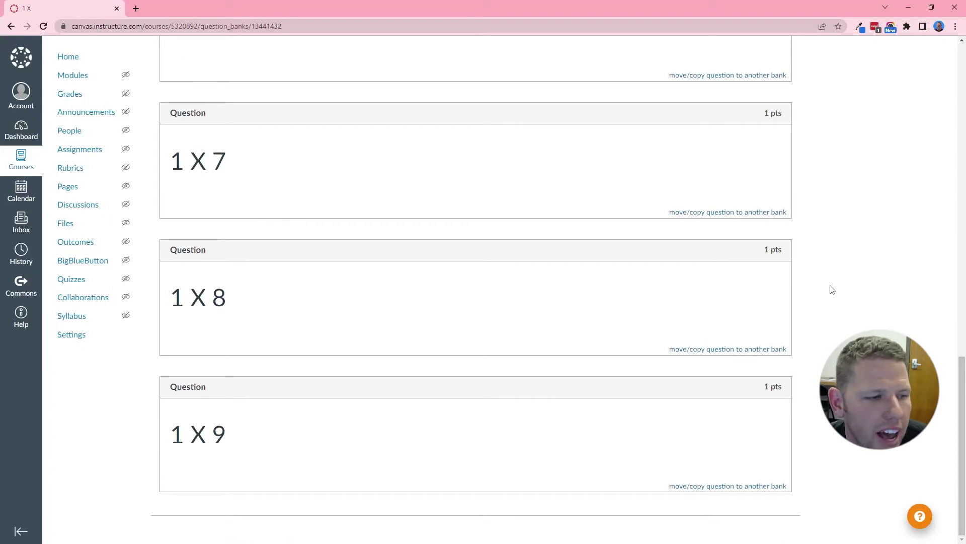
Create a new quiz in the course and title it "Ones".
scroll(832, 289, "up", 20)
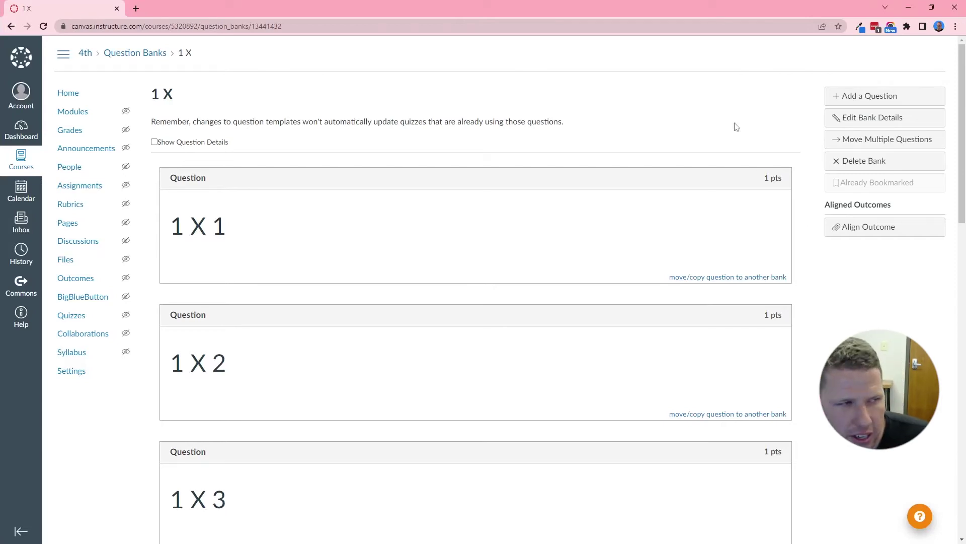
left_click(81, 319)
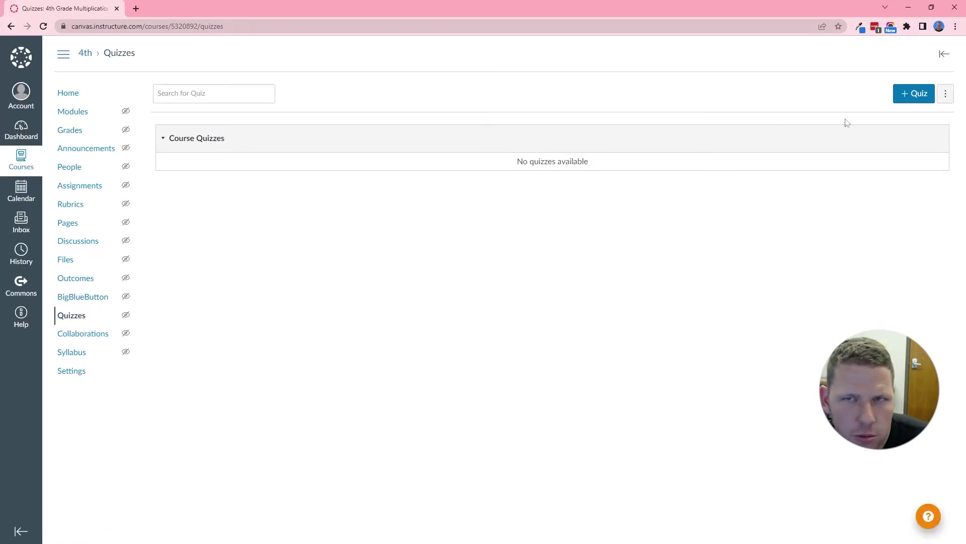
left_click(913, 92)
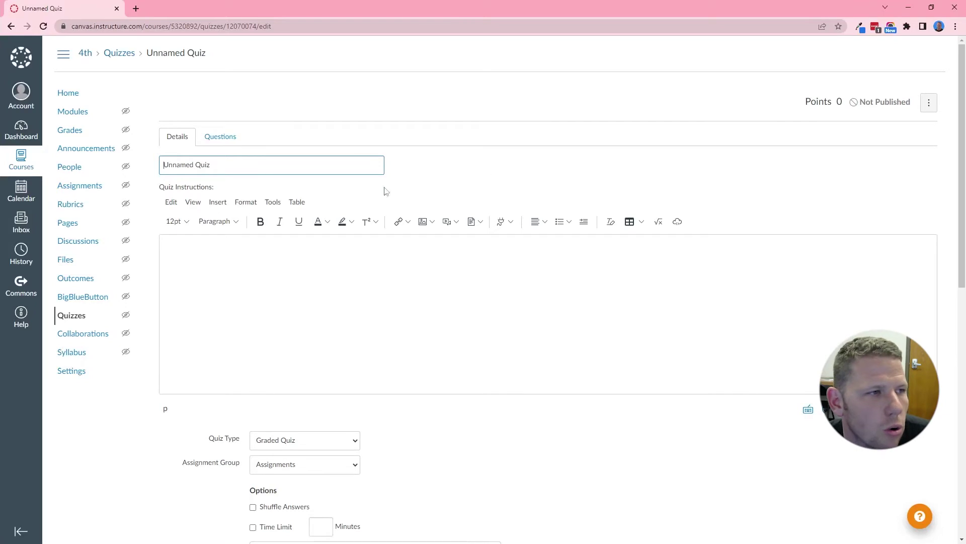
triple_click(286, 168)
type("ON")
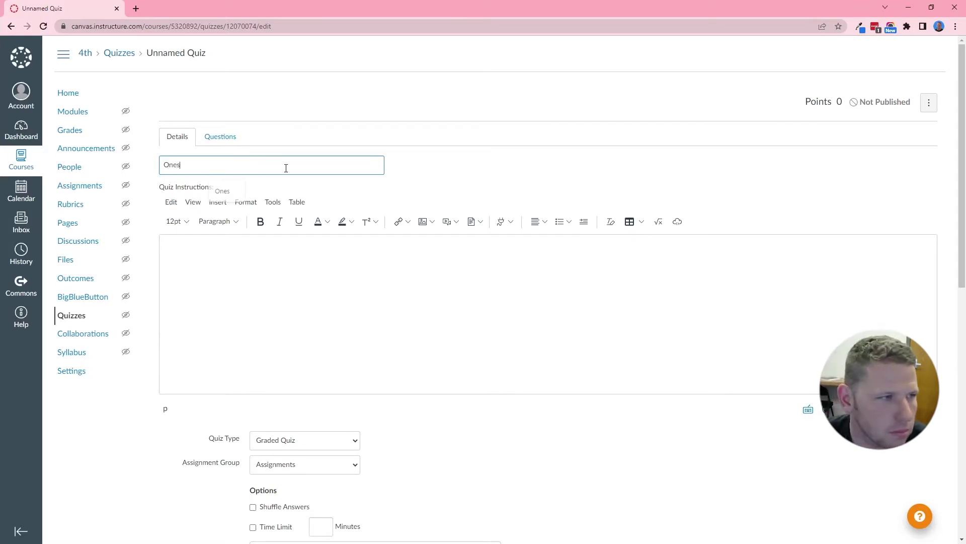
left_click(373, 315)
Turn on the quiz's time limit and set it to 1 minute.
scroll(375, 247, "down", 3)
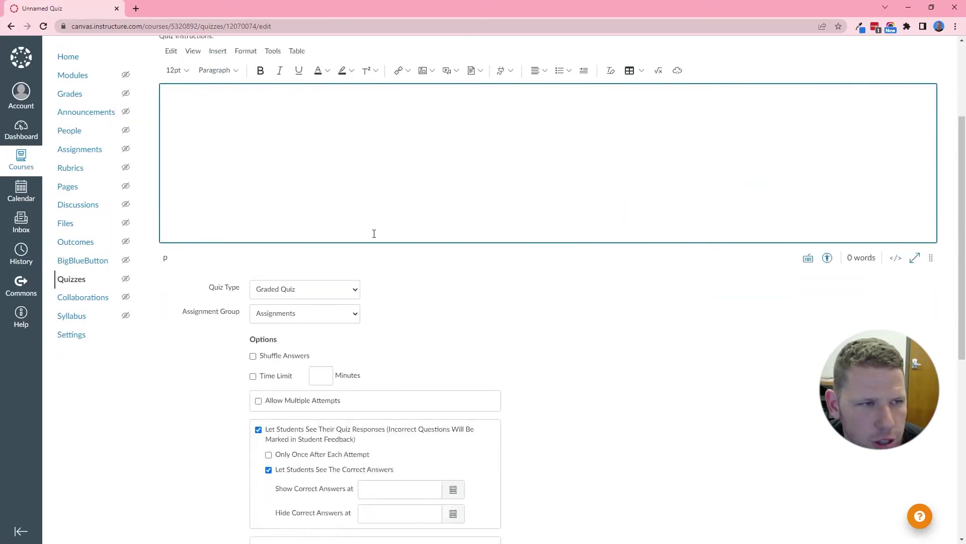
scroll(389, 225, "up", 1)
scroll(409, 238, "down", 1)
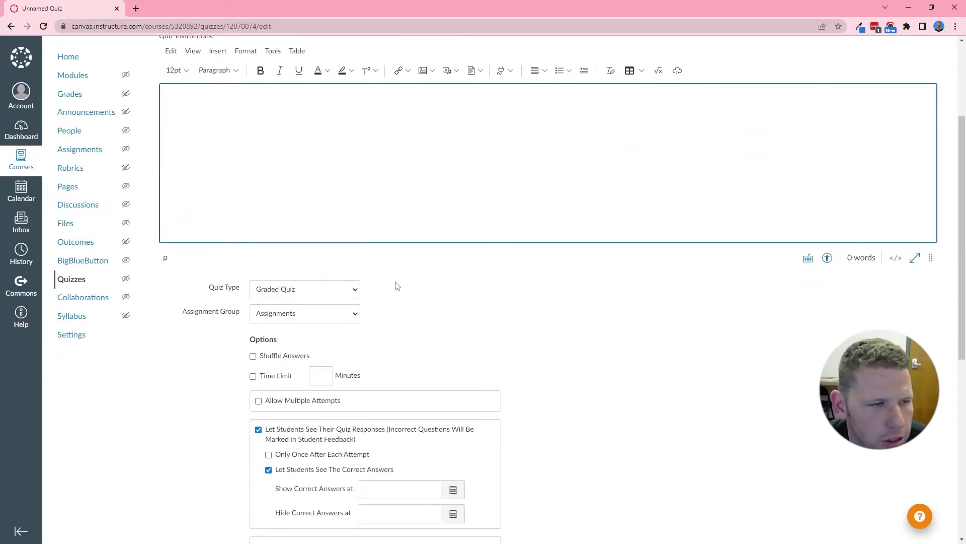
scroll(396, 286, "down", 1)
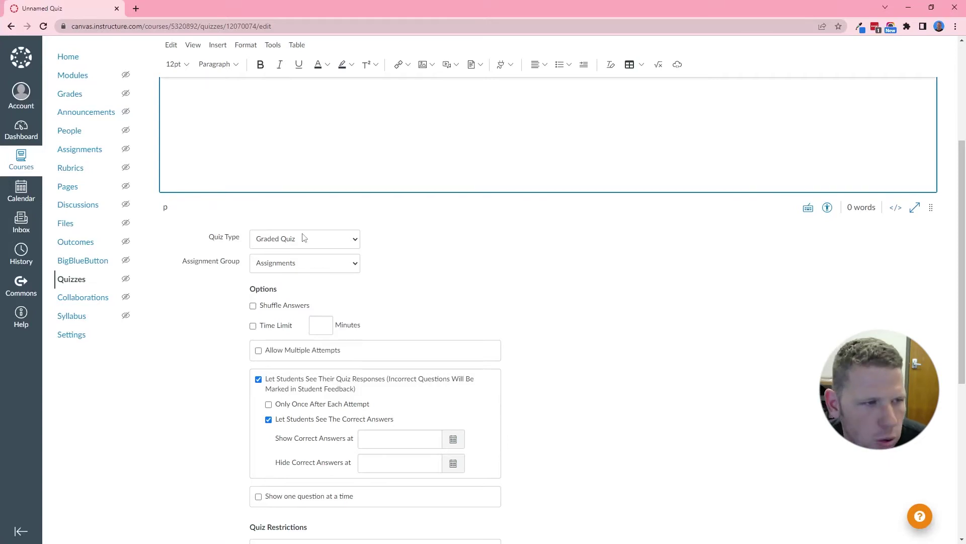
scroll(284, 237, "down", 1)
scroll(277, 256, "down", 1)
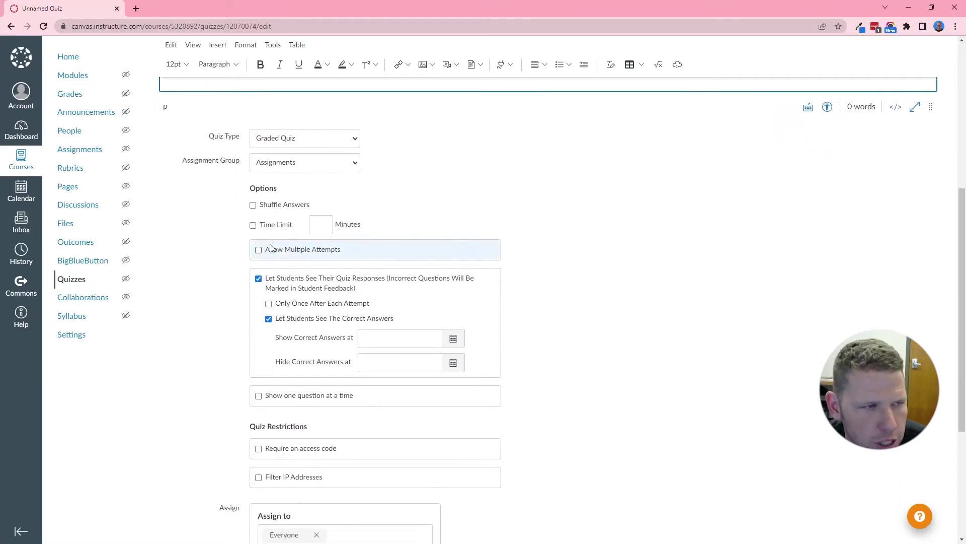
left_click(254, 225)
left_click(323, 227)
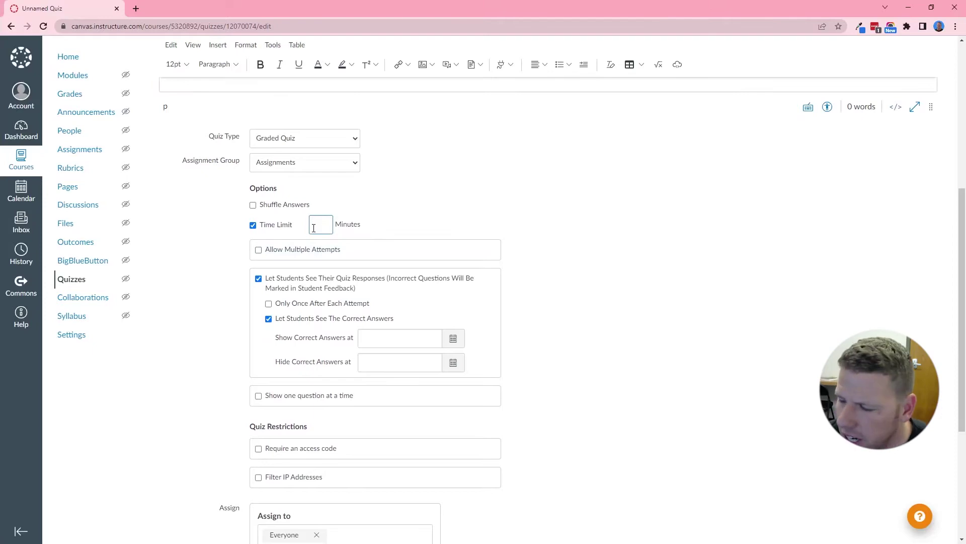
left_click(548, 258)
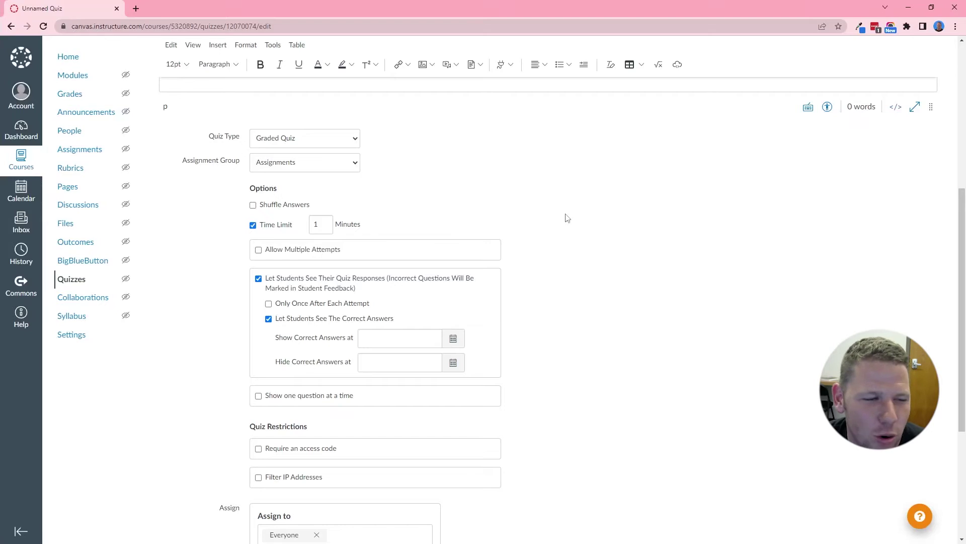
Allow multiple attempts on the quiz and have it show one question at a time.
scroll(328, 210, "down", 1)
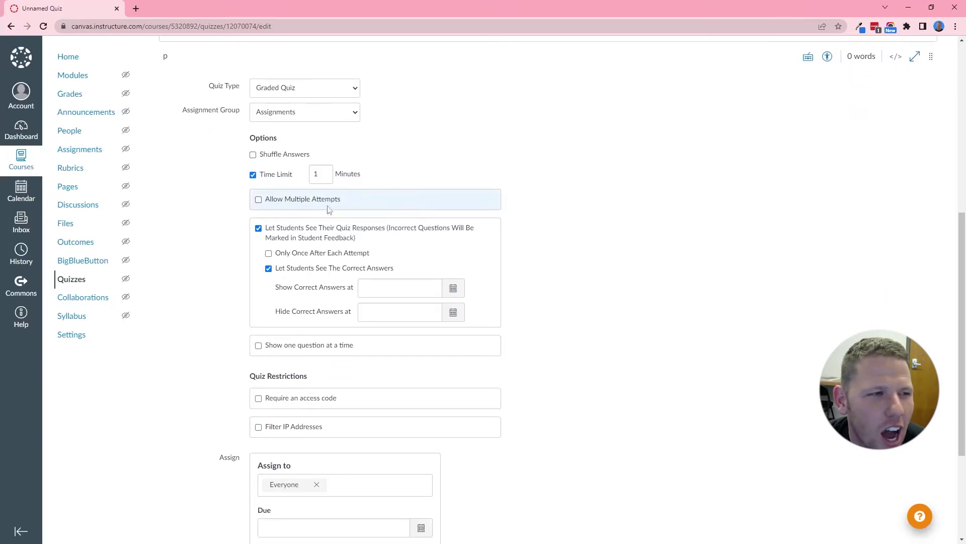
left_click(259, 200)
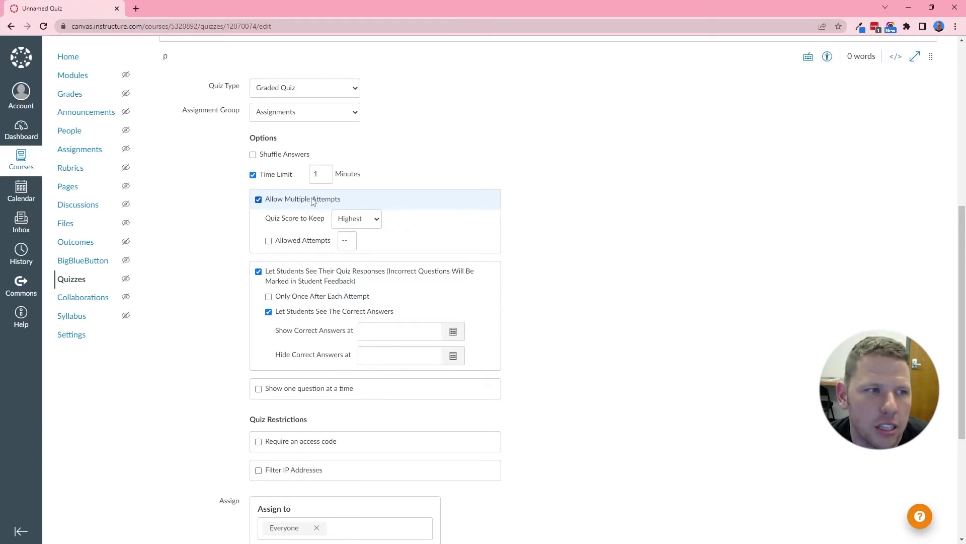
scroll(434, 192, "down", 1)
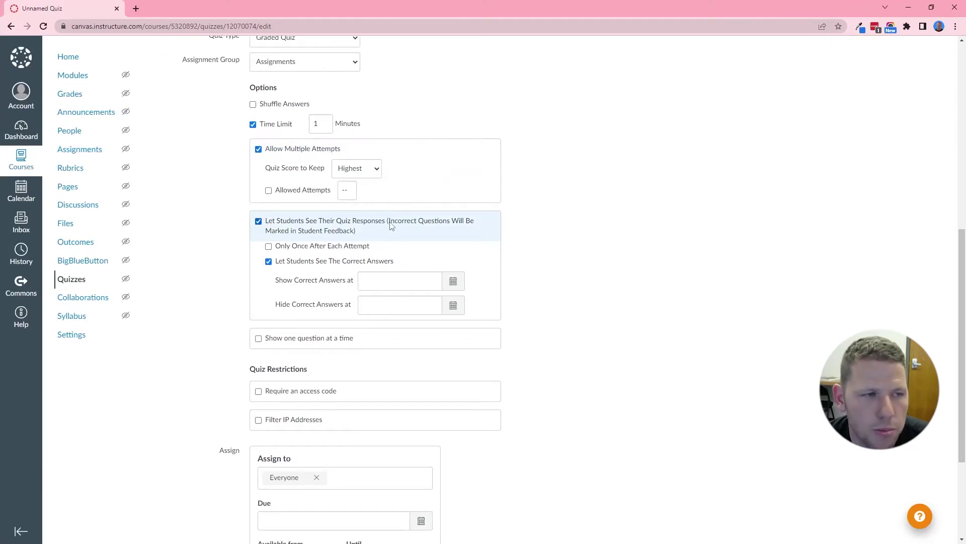
scroll(390, 224, "down", 1)
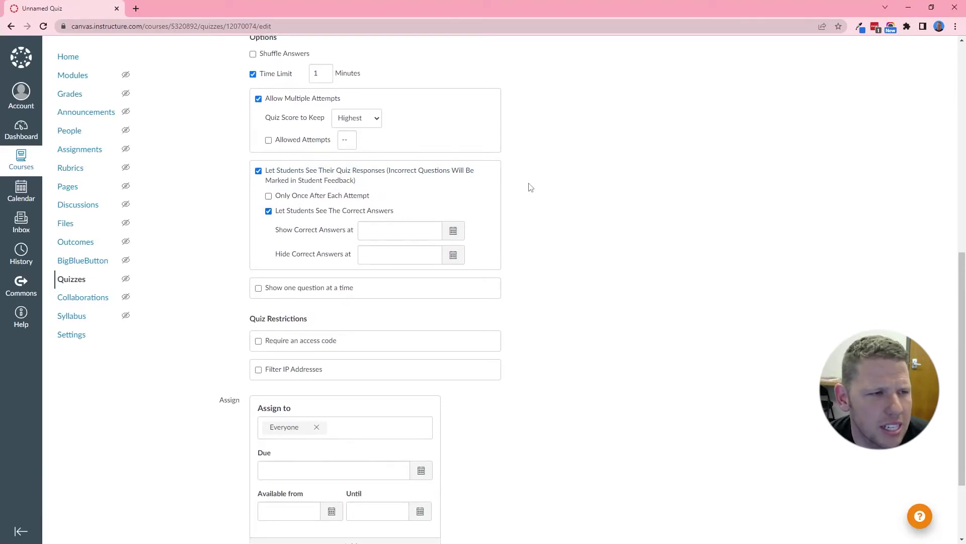
scroll(482, 212, "down", 1)
left_click(259, 238)
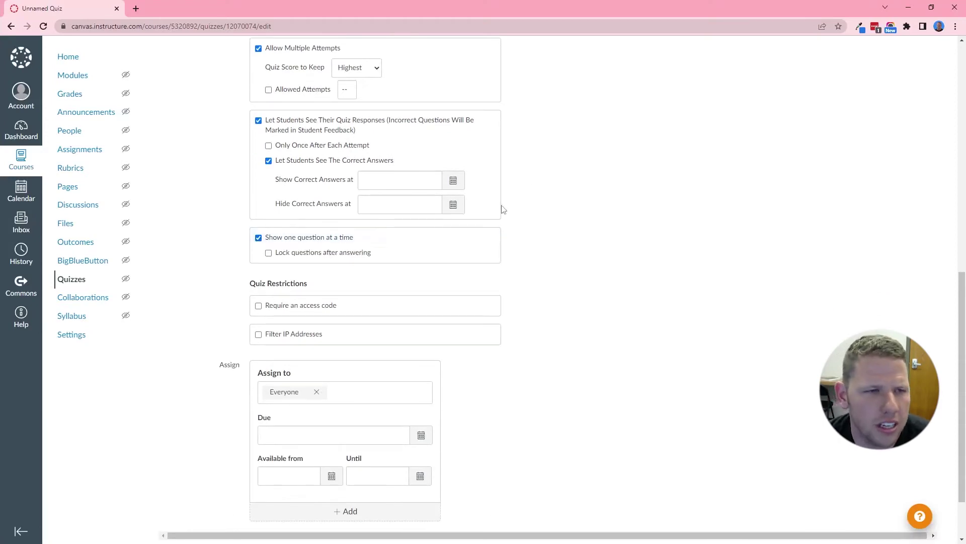
Start a new question group in the Ones quiz and have it pick 9 questions.
scroll(519, 208, "down", 1)
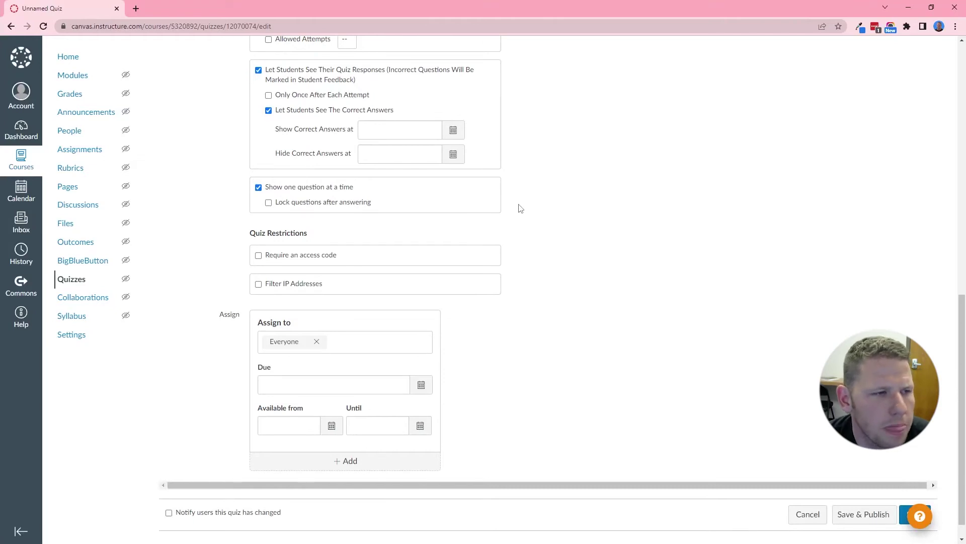
scroll(520, 208, "down", 1)
scroll(579, 280, "up", 12)
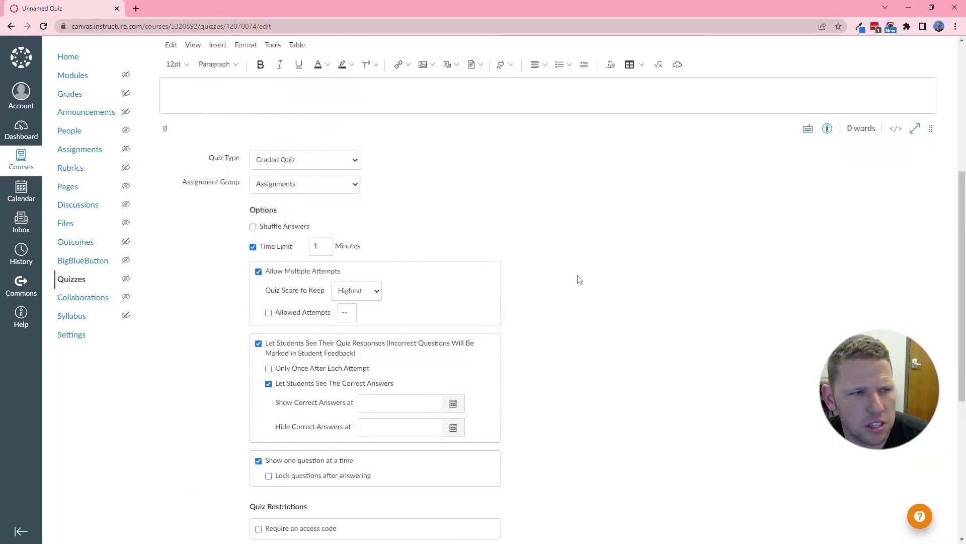
scroll(533, 341, "up", 1)
scroll(522, 345, "down", 8)
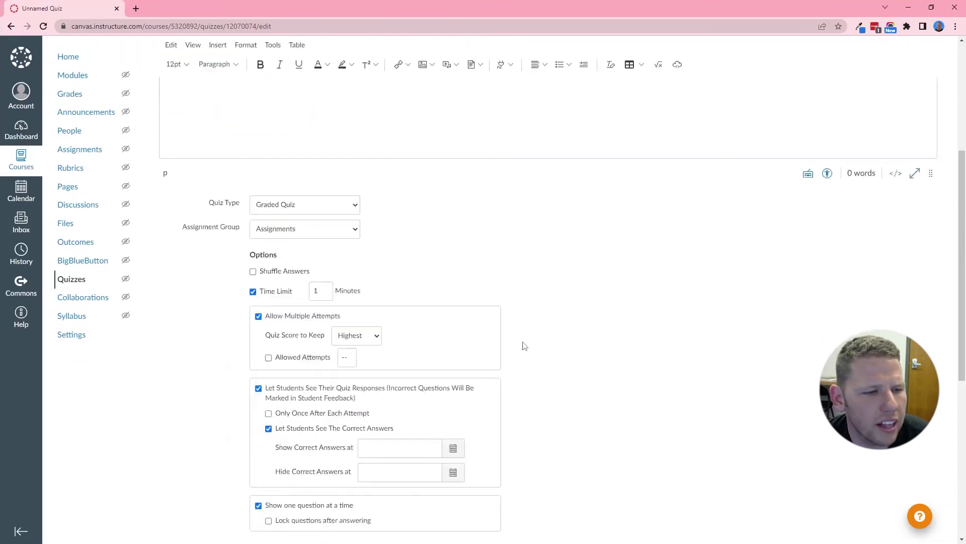
scroll(527, 345, "up", 9)
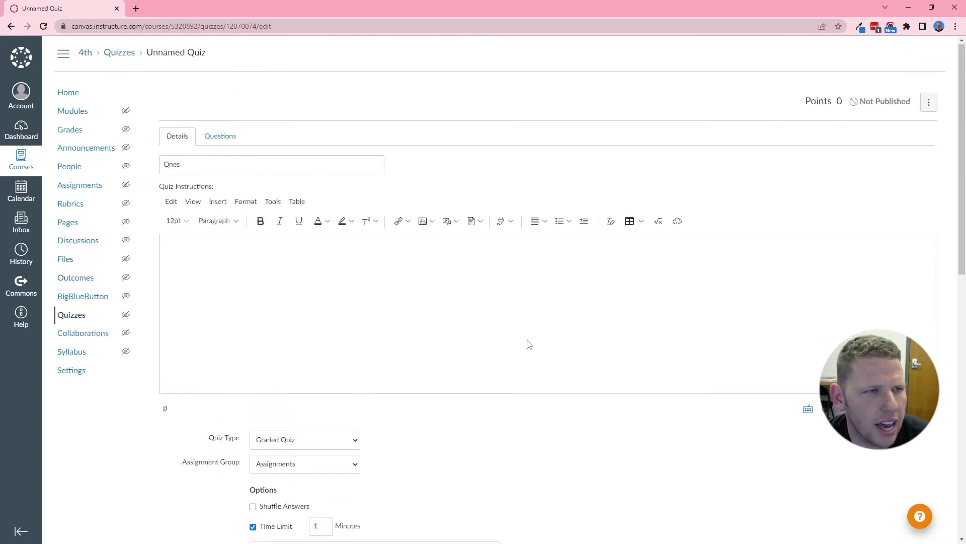
left_click(221, 136)
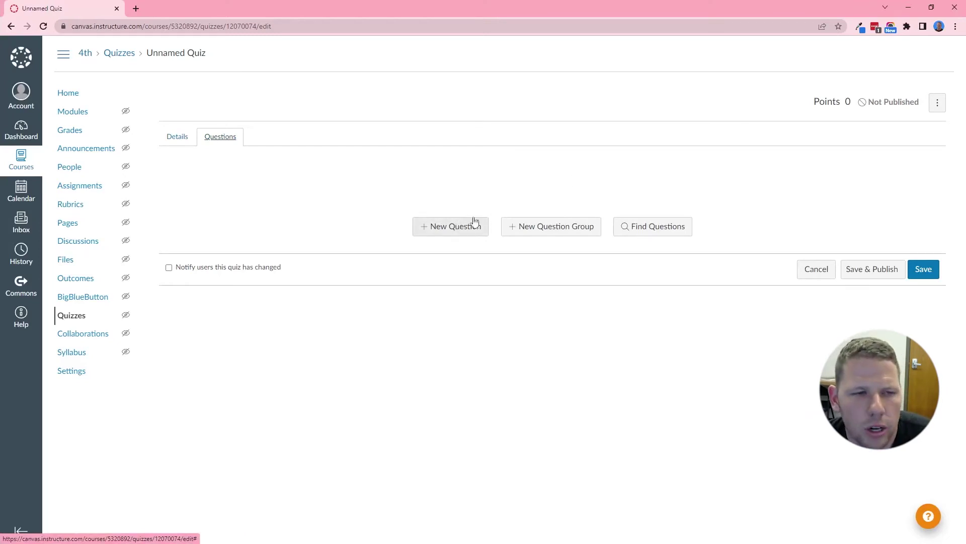
left_click(572, 231)
key("Tab")
type("9")
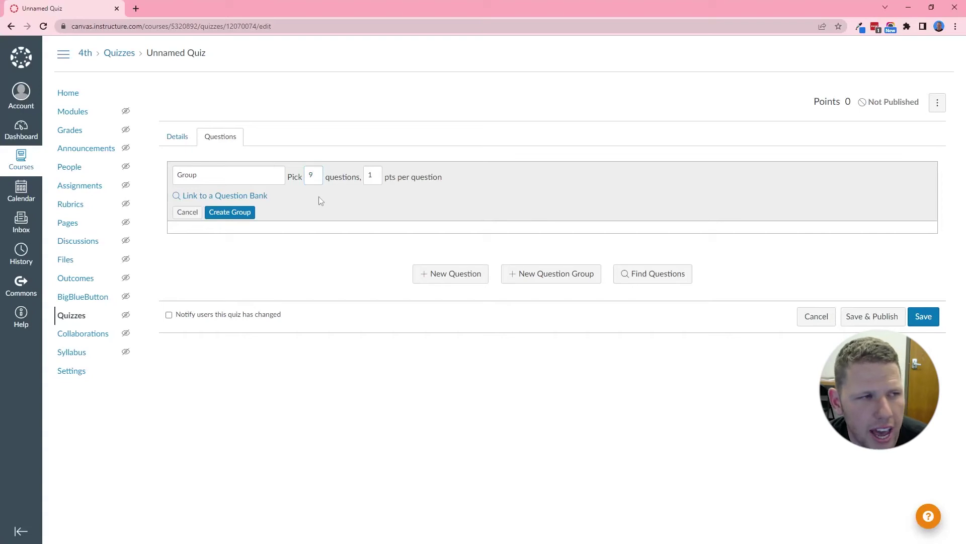
Link the question group to the "1 X" question bank, create the group, and save the quiz.
left_click(253, 195)
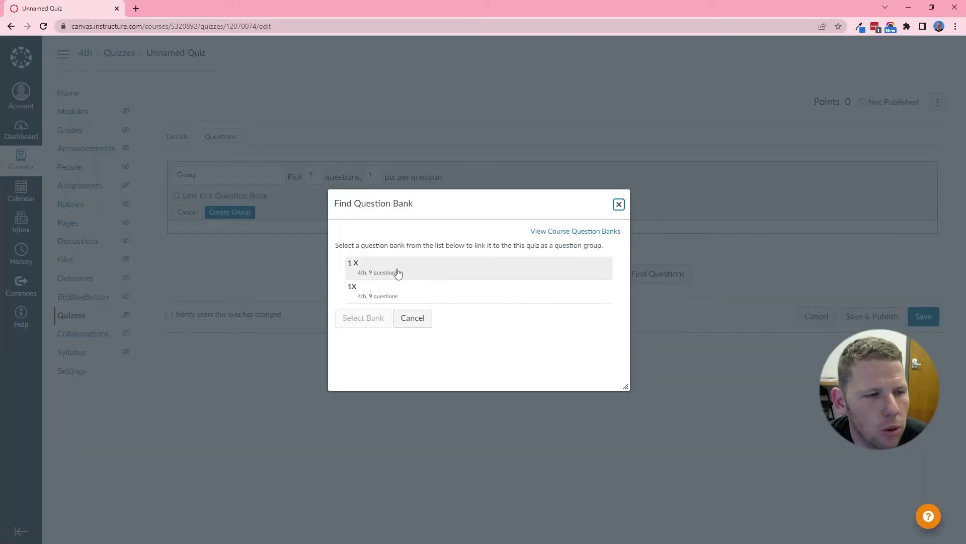
left_click(372, 272)
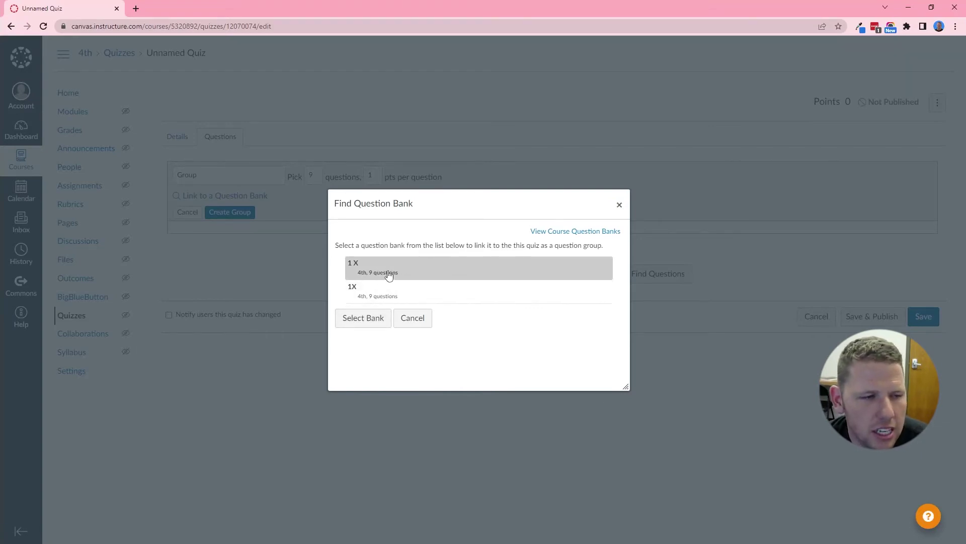
left_click(364, 318)
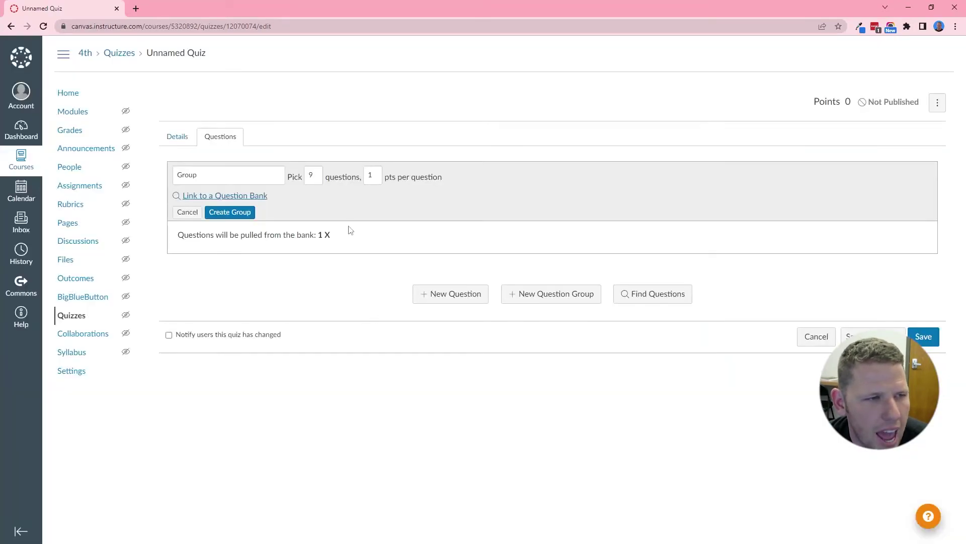
left_click(239, 213)
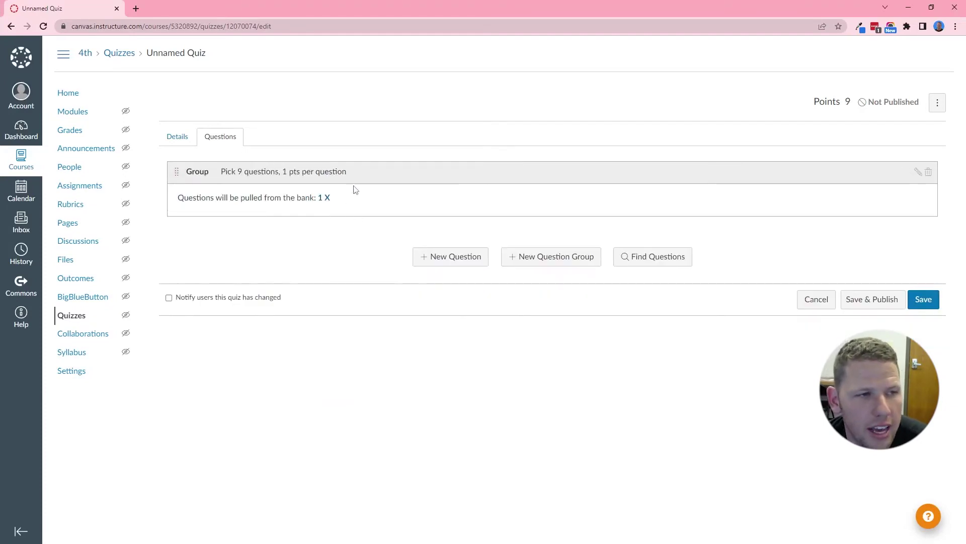
left_click(924, 300)
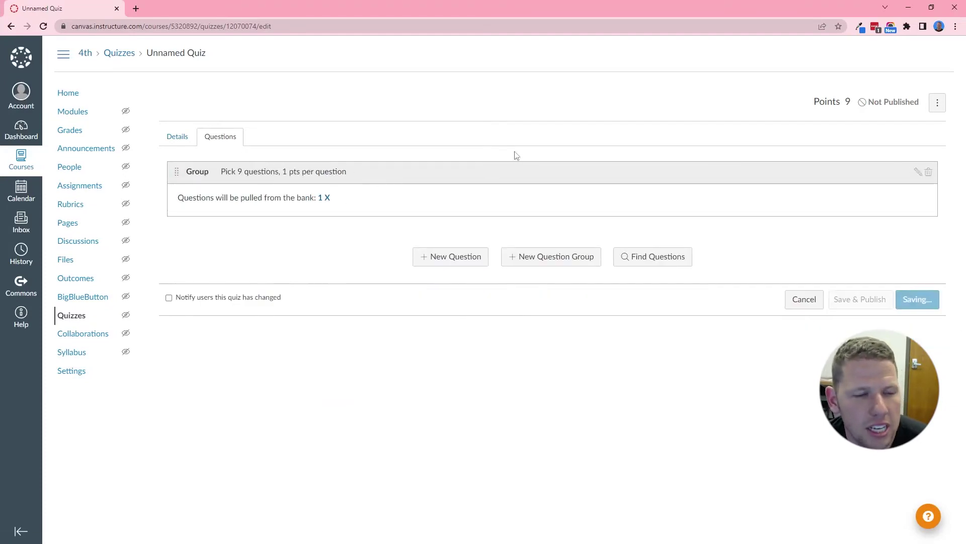
Preview the Ones quiz, answer the 1 X 4 question with 4, and submit the attempt despite the unanswered questions.
left_click(483, 430)
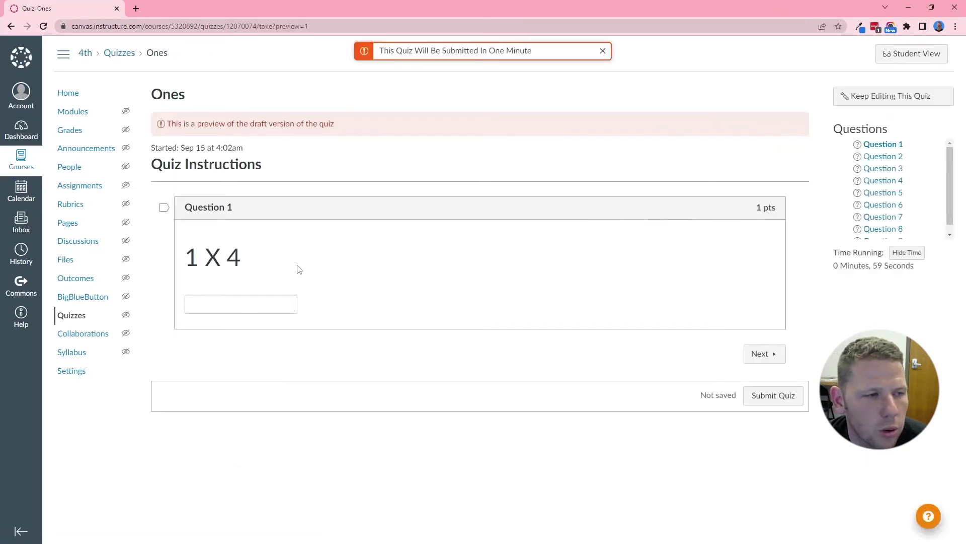
left_click(264, 308)
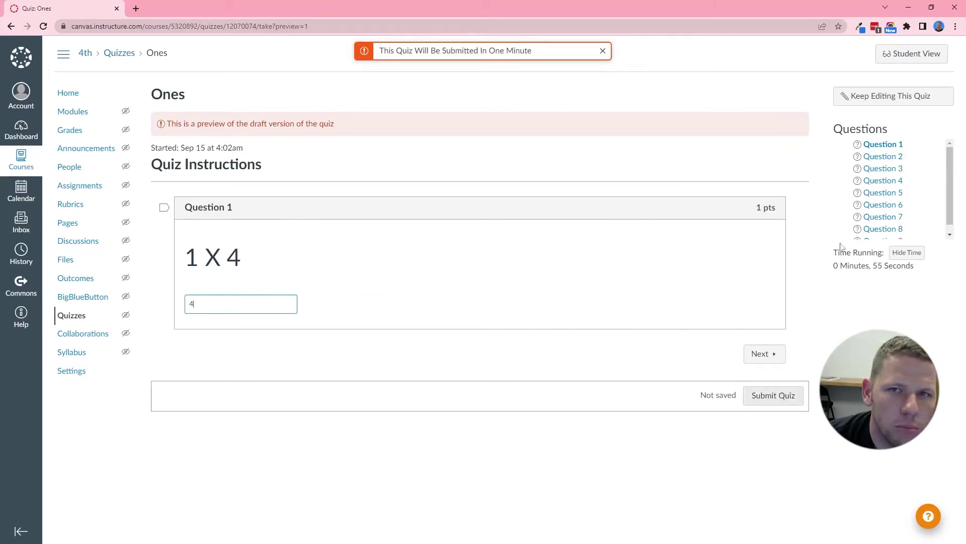
left_click(763, 395)
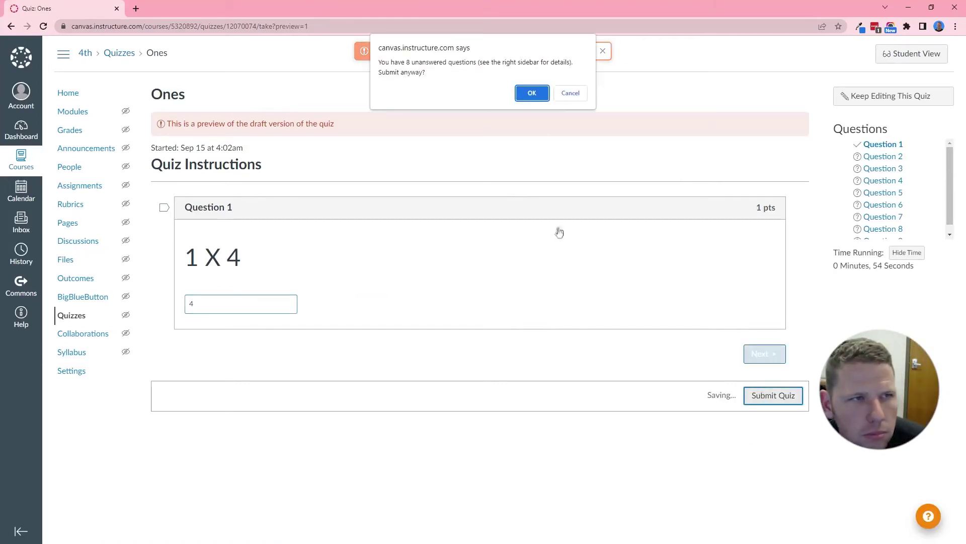
left_click(530, 94)
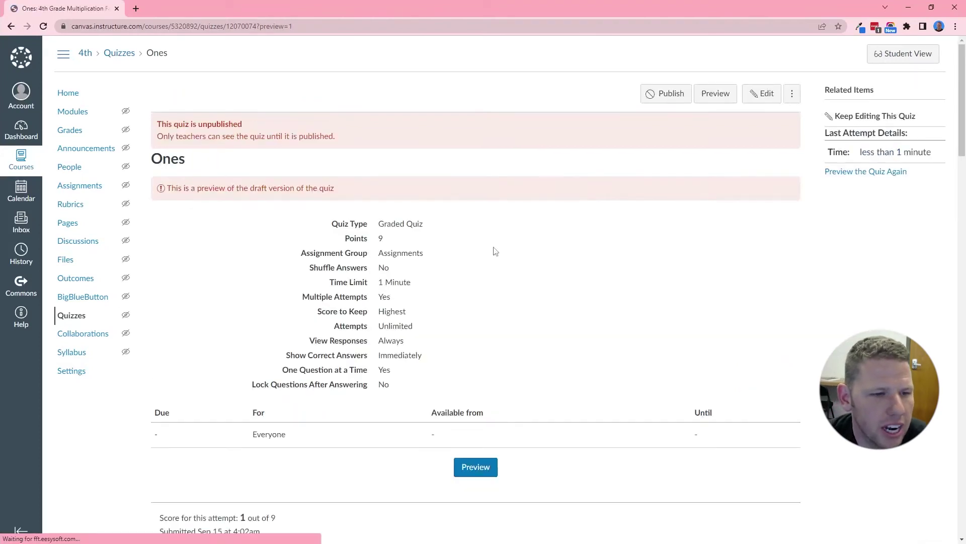
Review the submitted preview attempt's score, question feedback and correct answers, along with the quiz's settings summary.
scroll(428, 259, "down", 5)
scroll(362, 262, "down", 3)
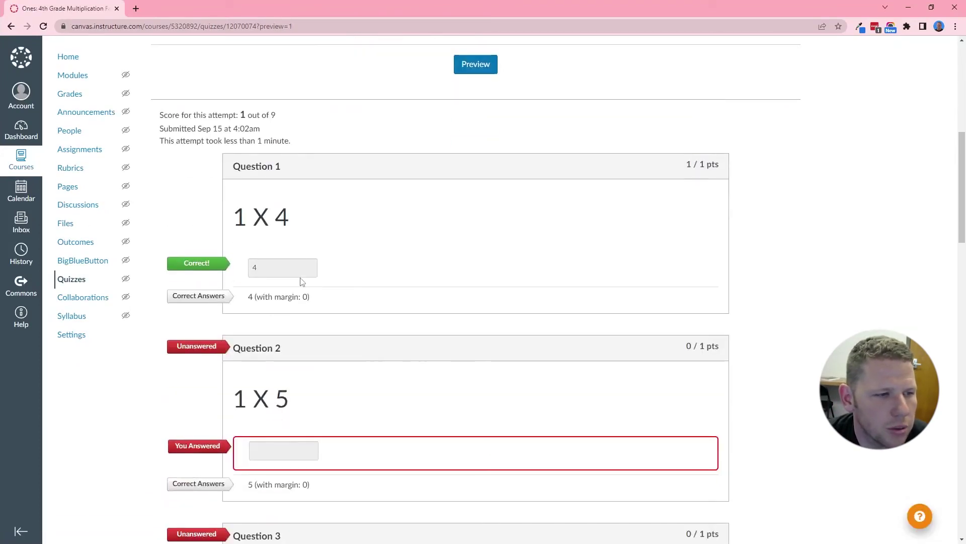
scroll(302, 267, "down", 4)
scroll(287, 287, "down", 15)
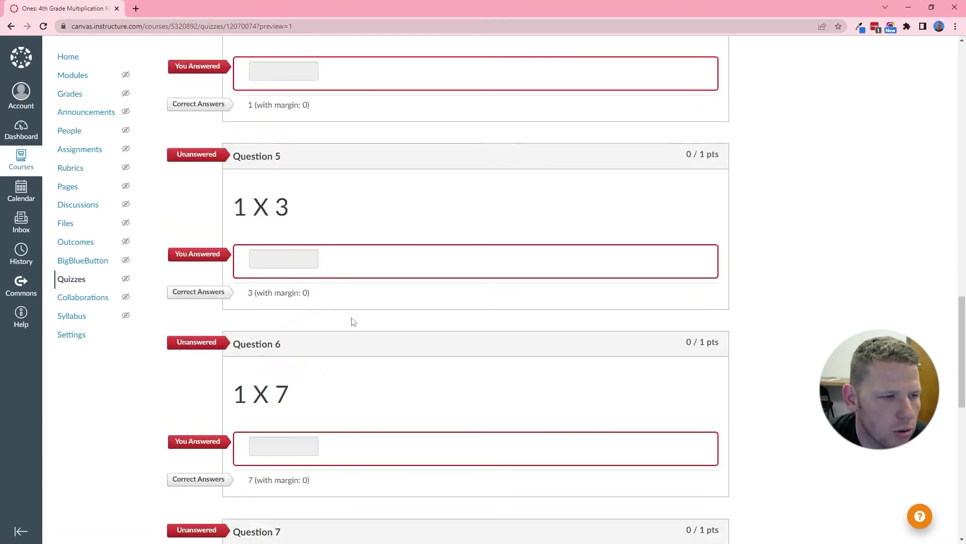
scroll(455, 388, "up", 9)
scroll(456, 388, "up", 15)
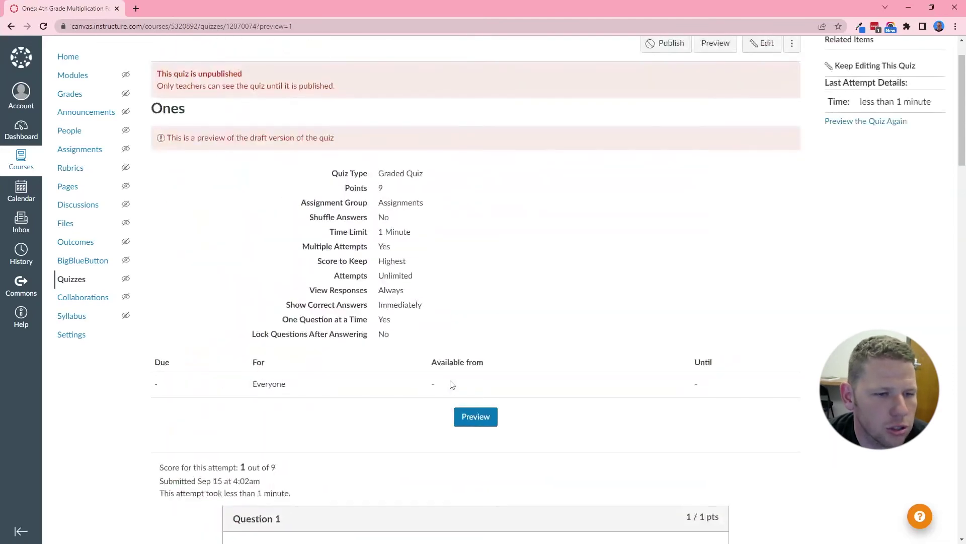
scroll(484, 366, "down", 3)
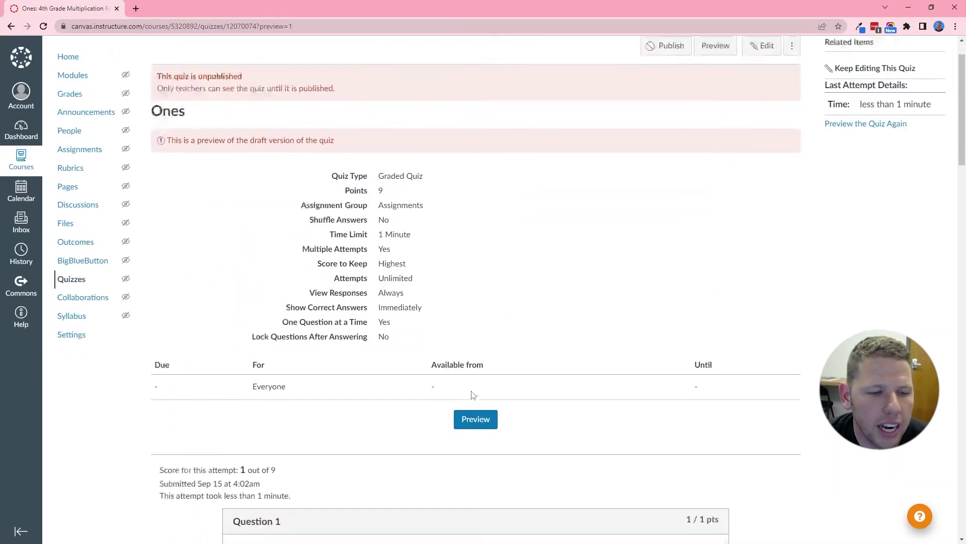
scroll(514, 314, "up", 3)
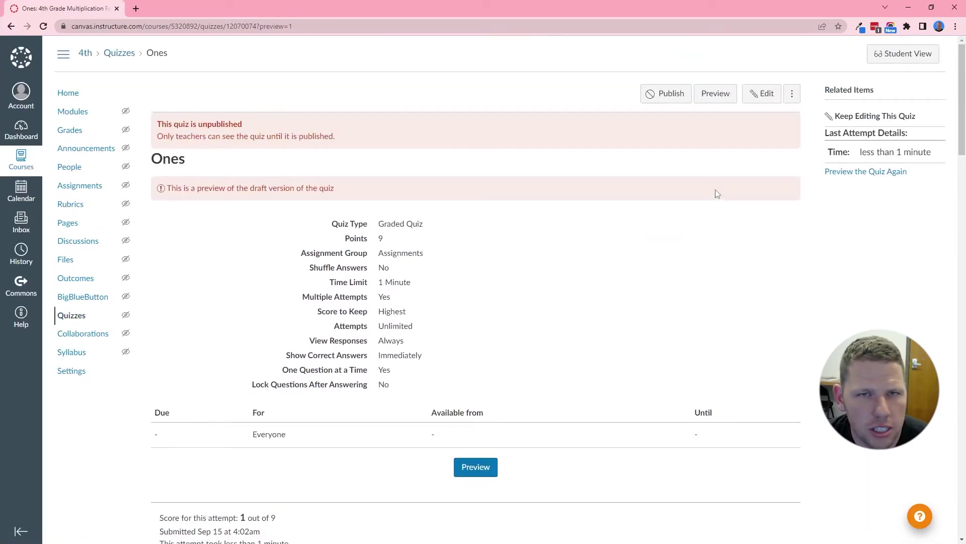
scroll(533, 250, "down", 1)
scroll(604, 226, "down", 5)
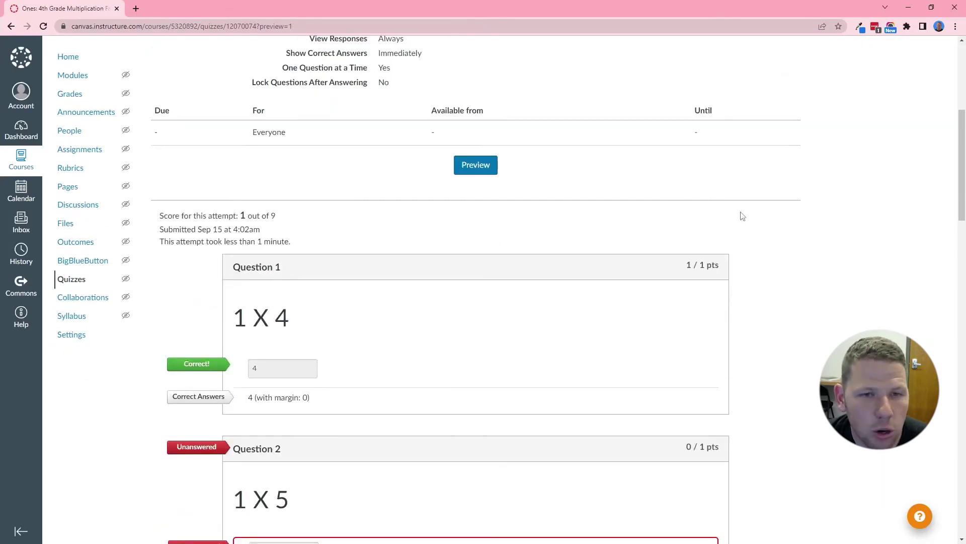
scroll(740, 213, "up", 5)
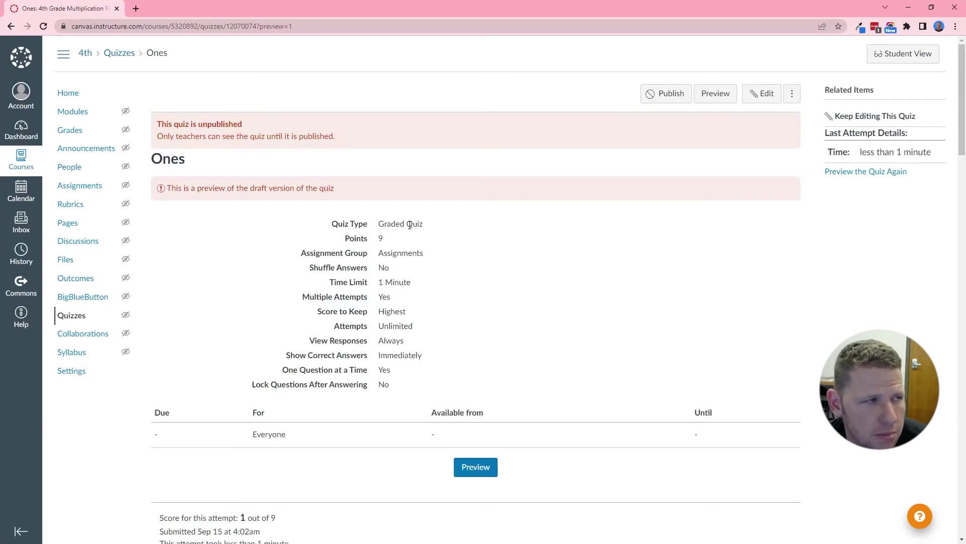
Add a module named "1 X" to the course.
left_click(68, 112)
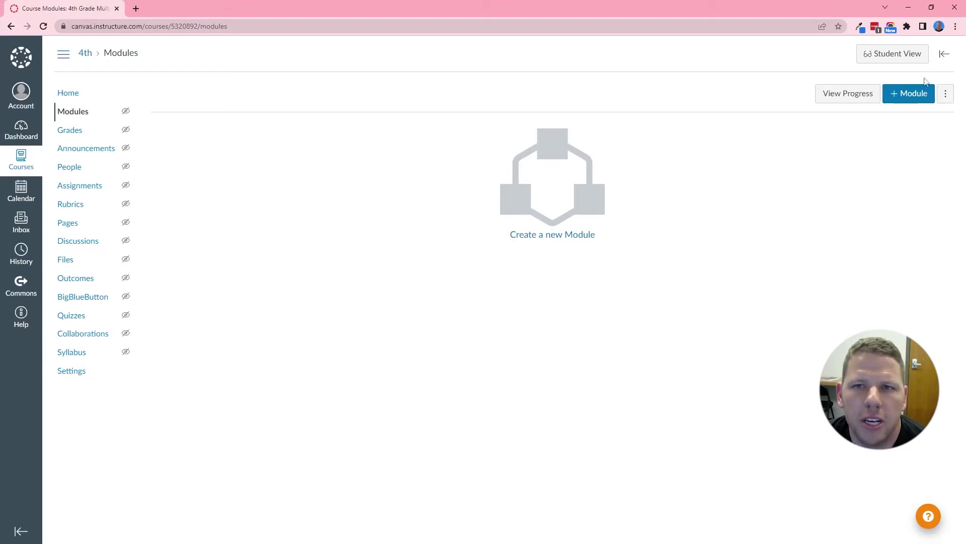
left_click(896, 96)
left_click(400, 245)
type("1 X")
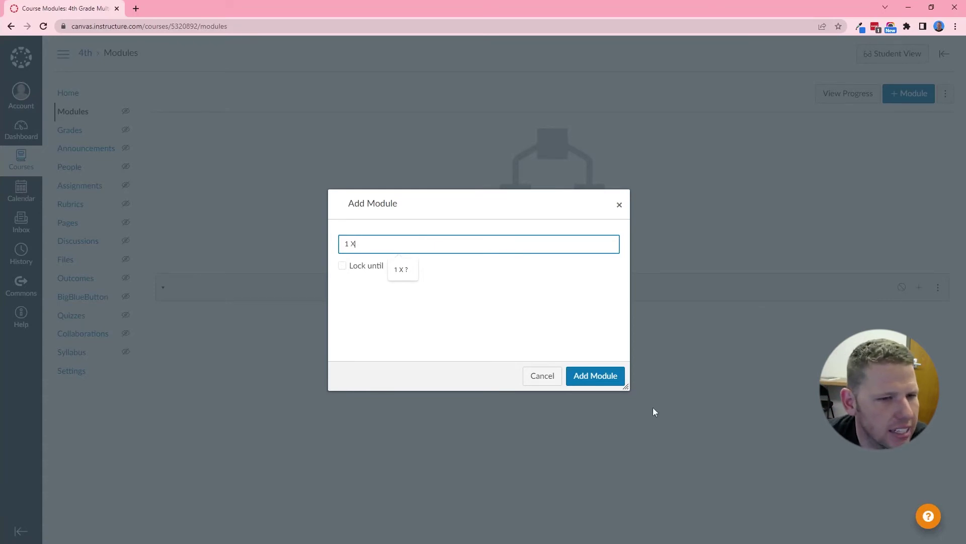
left_click(604, 378)
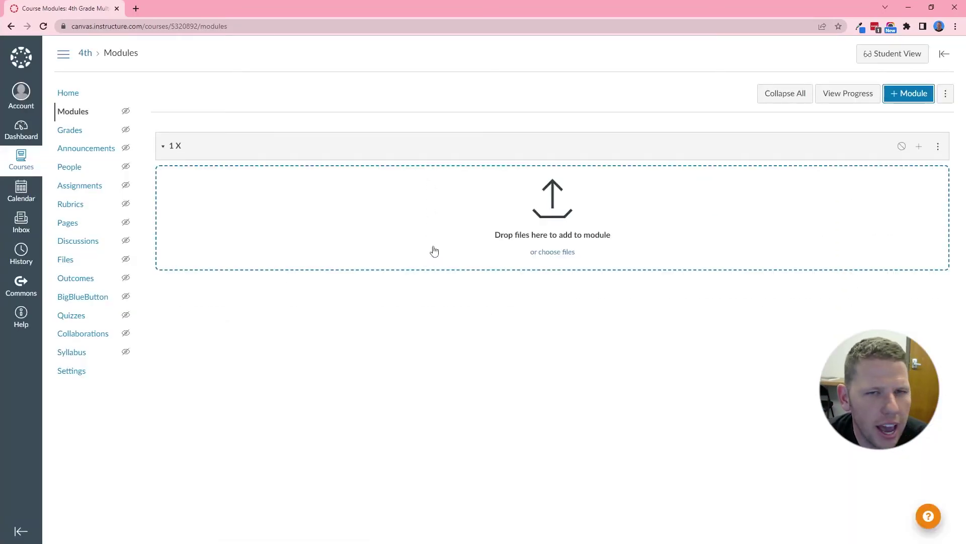
Add a second course module named "2 X".
left_click(901, 96)
left_click(473, 238)
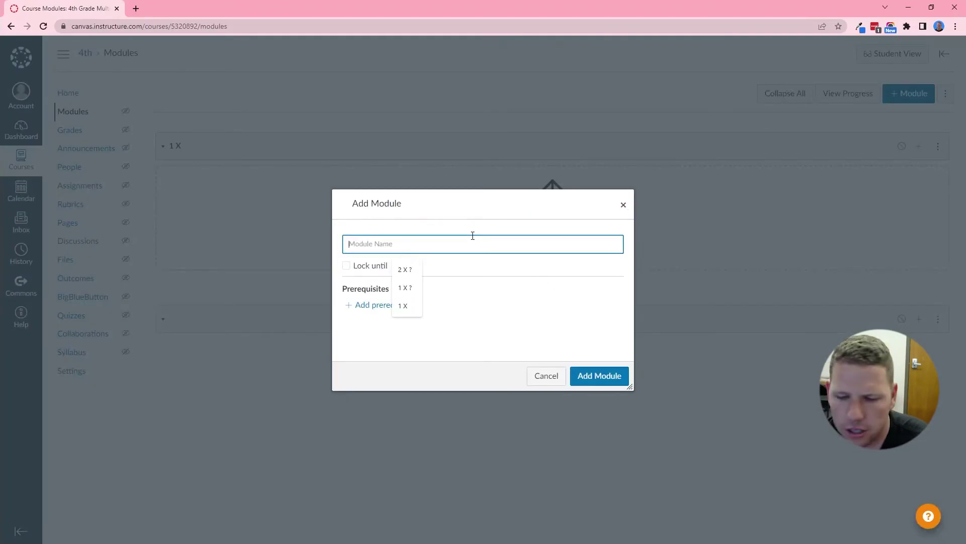
type("2 X")
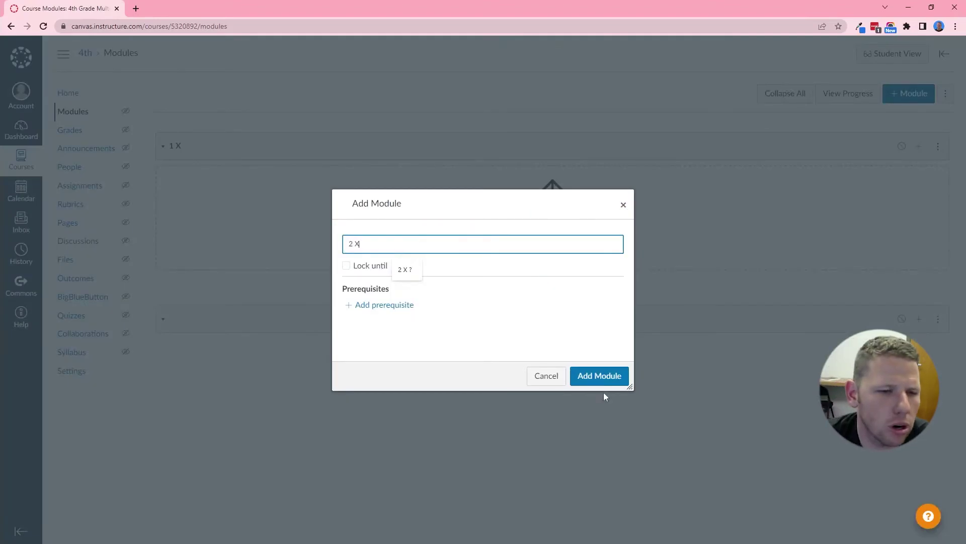
left_click(620, 381)
Add a third course module named "3 X".
left_click(915, 100)
left_click(389, 251)
type("3")
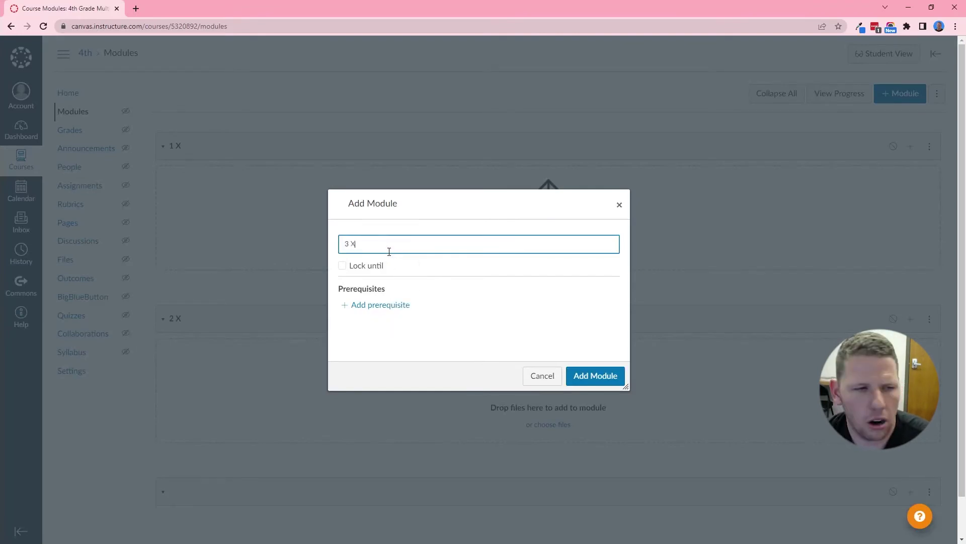
left_click(596, 376)
scroll(334, 198, "down", 2)
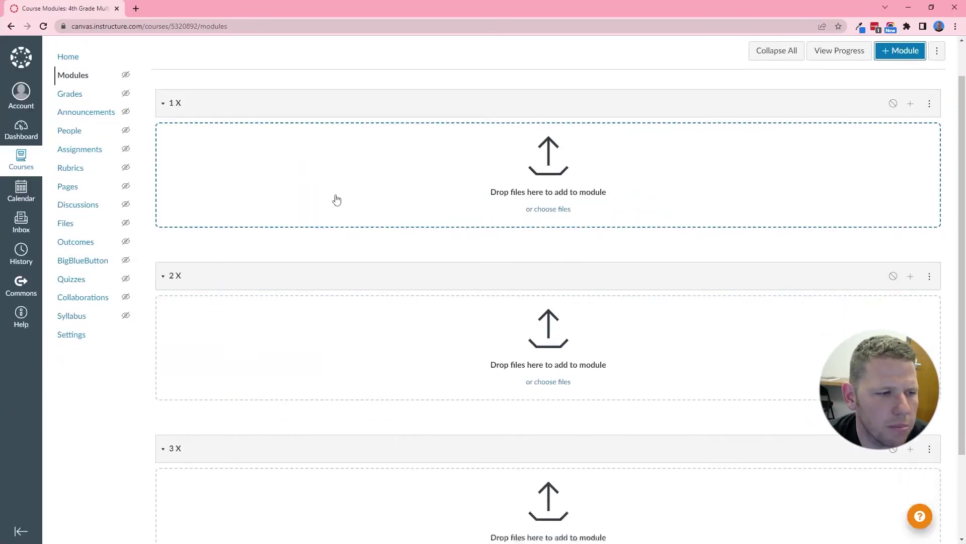
Add the existing Ones quiz as an item in the 1 X module.
scroll(260, 266, "up", 2)
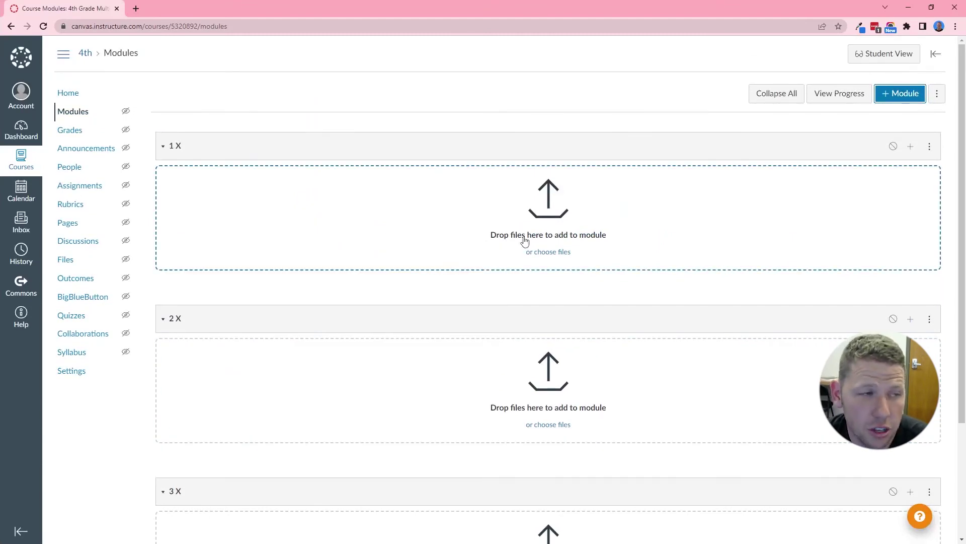
left_click(911, 146)
left_click(413, 208)
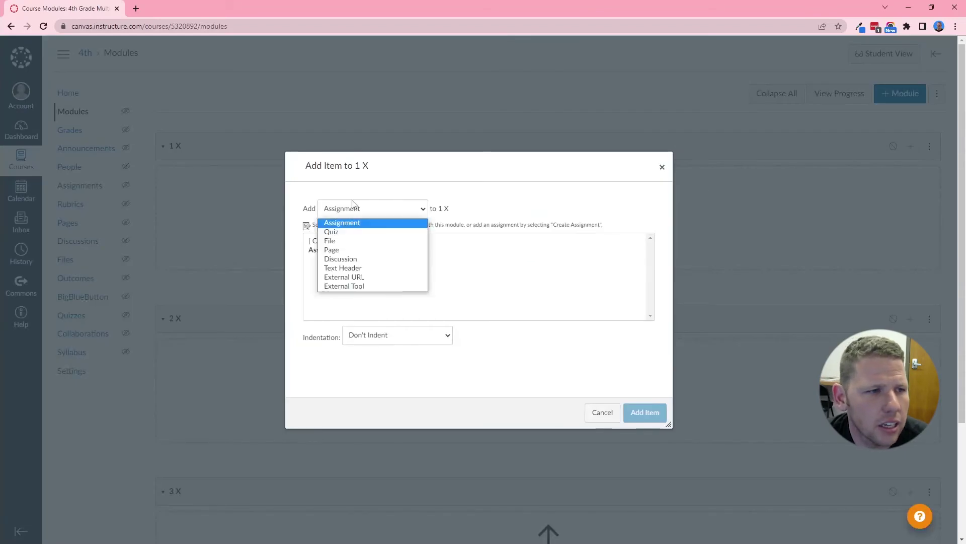
left_click(347, 233)
left_click(323, 251)
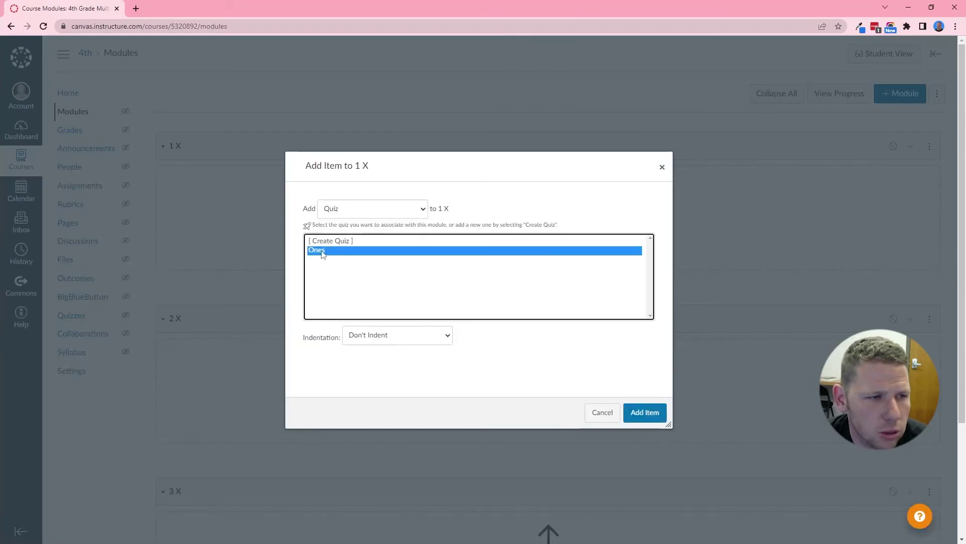
left_click(649, 411)
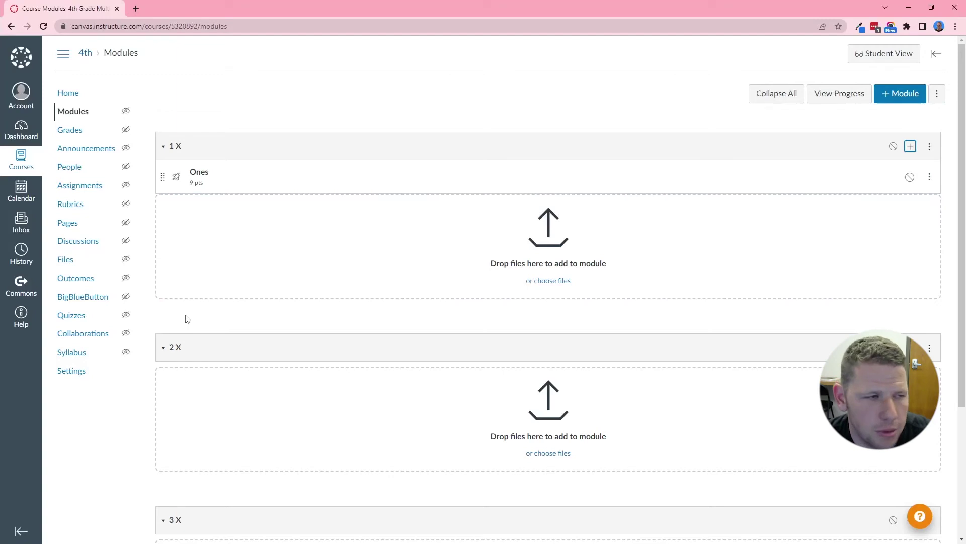
Create a quiz named "Twos" with a question group that picks 9 questions at 1 point each from the "1 X" question bank.
left_click(71, 315)
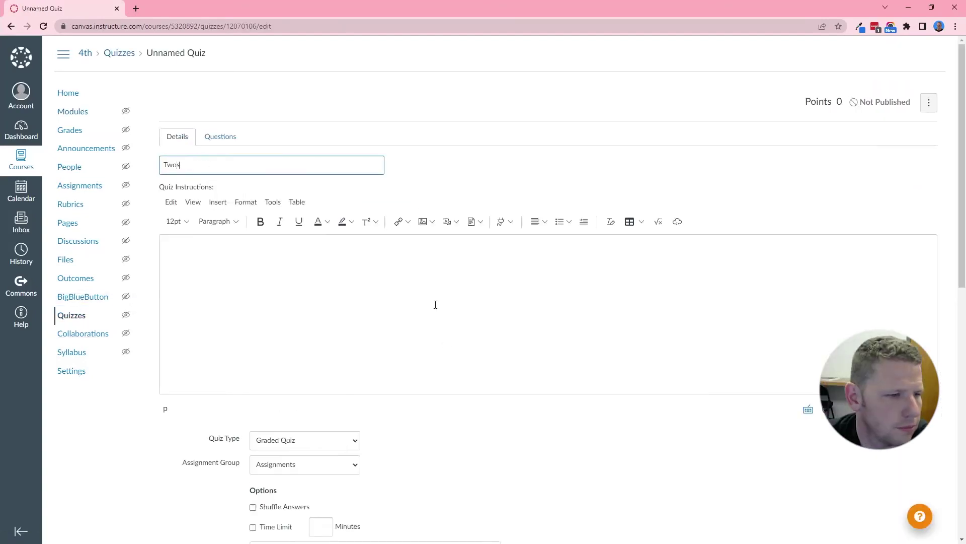
scroll(433, 304, "down", 9)
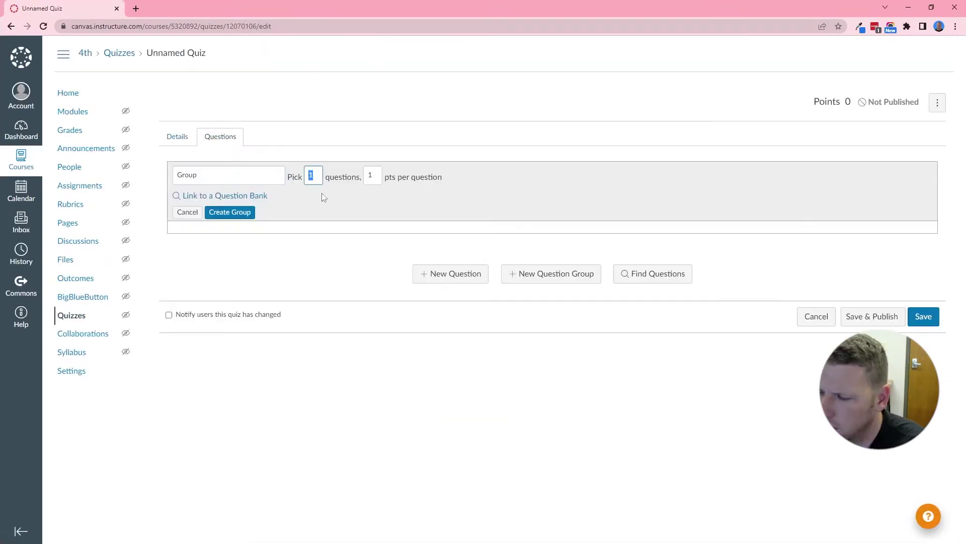
left_click(225, 195)
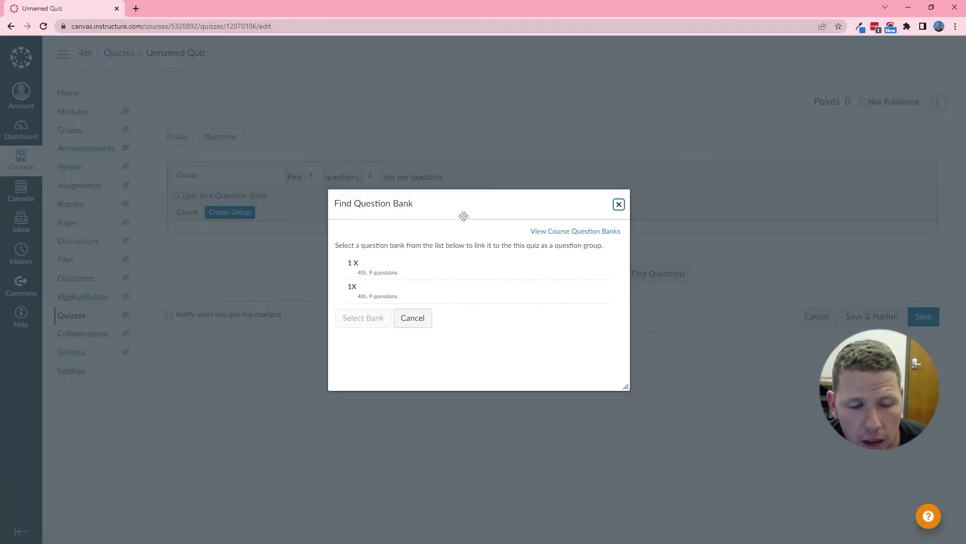
left_click(416, 267)
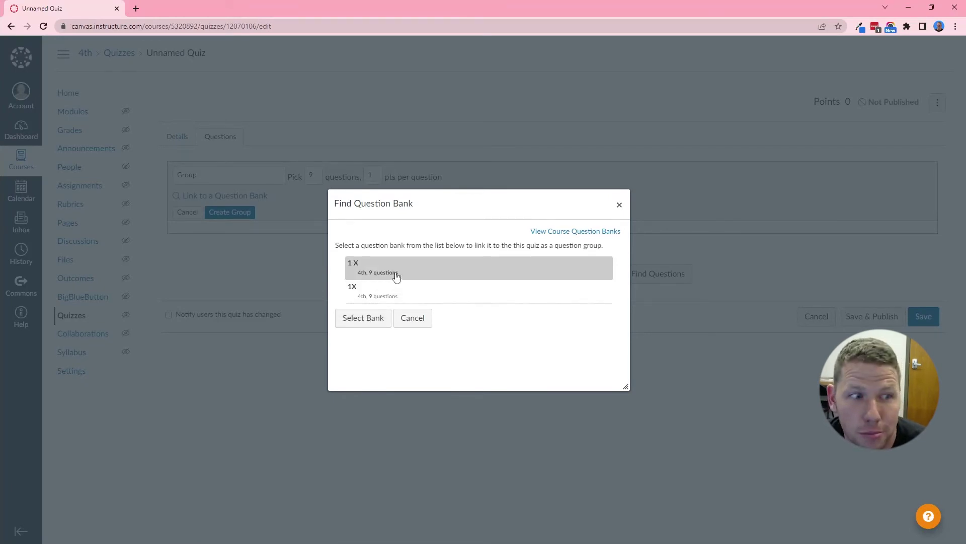
left_click(363, 317)
Add the existing Twos quiz as an item in the 2 X module.
left_click(73, 111)
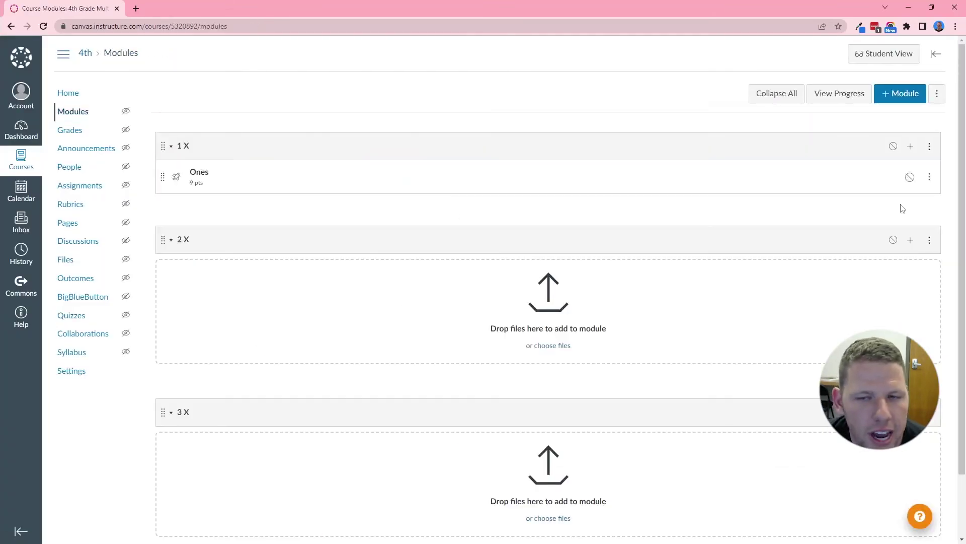
left_click(912, 241)
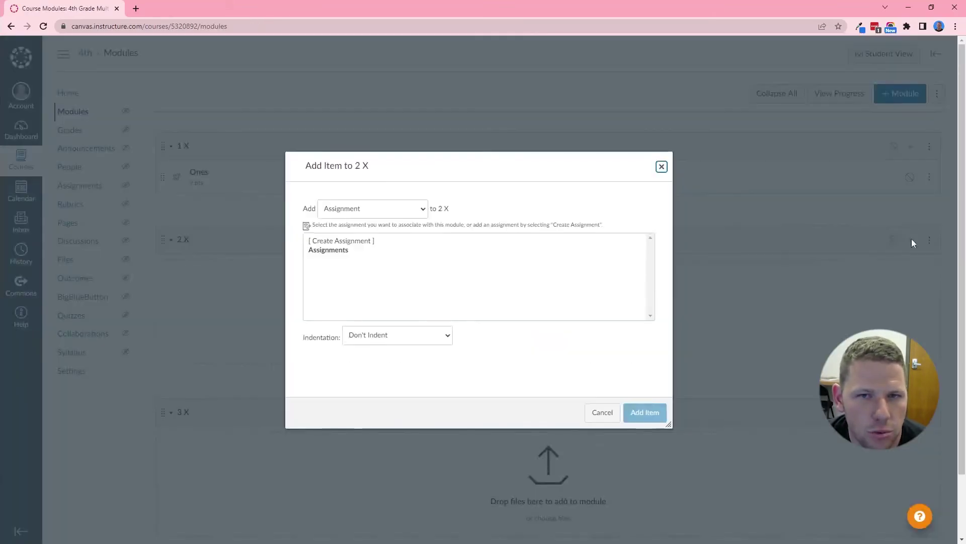
left_click(375, 209)
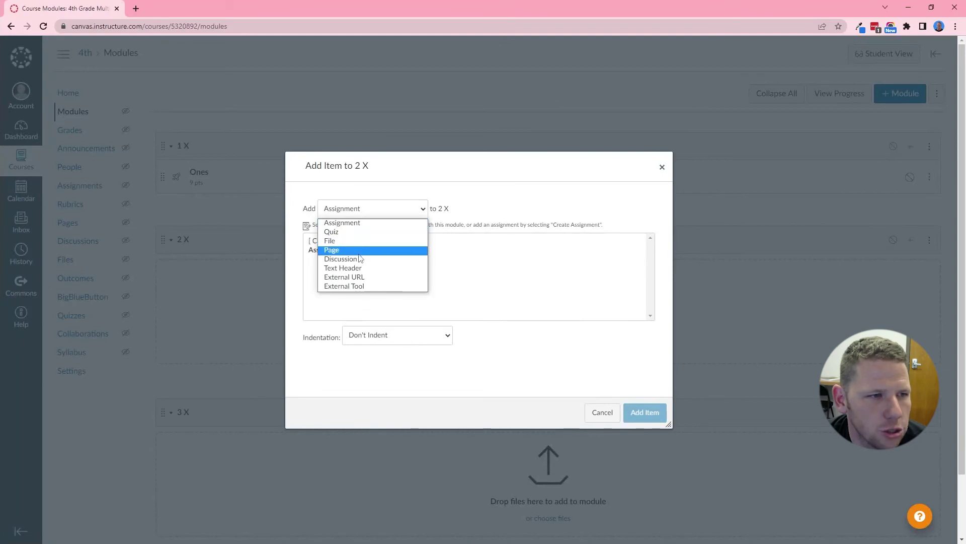
left_click(342, 232)
left_click(340, 257)
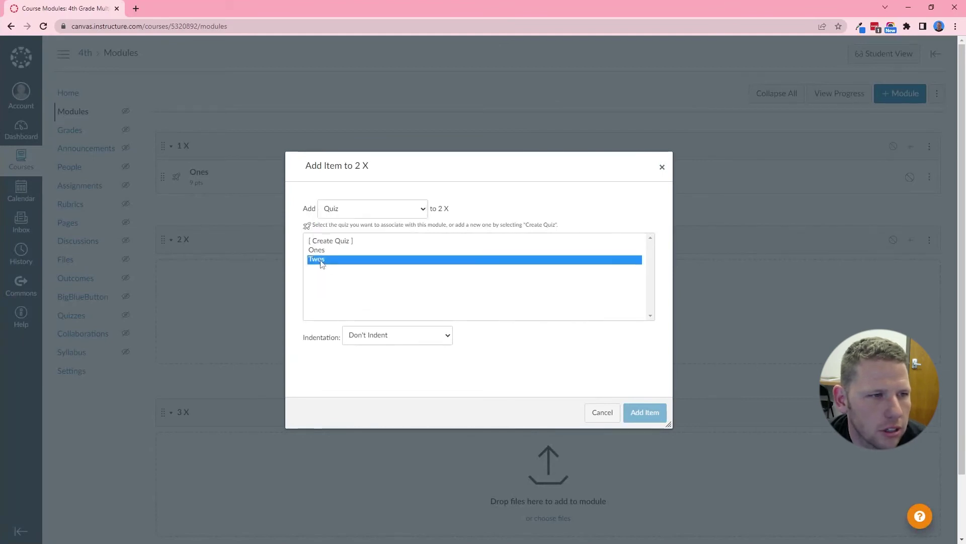
left_click(635, 411)
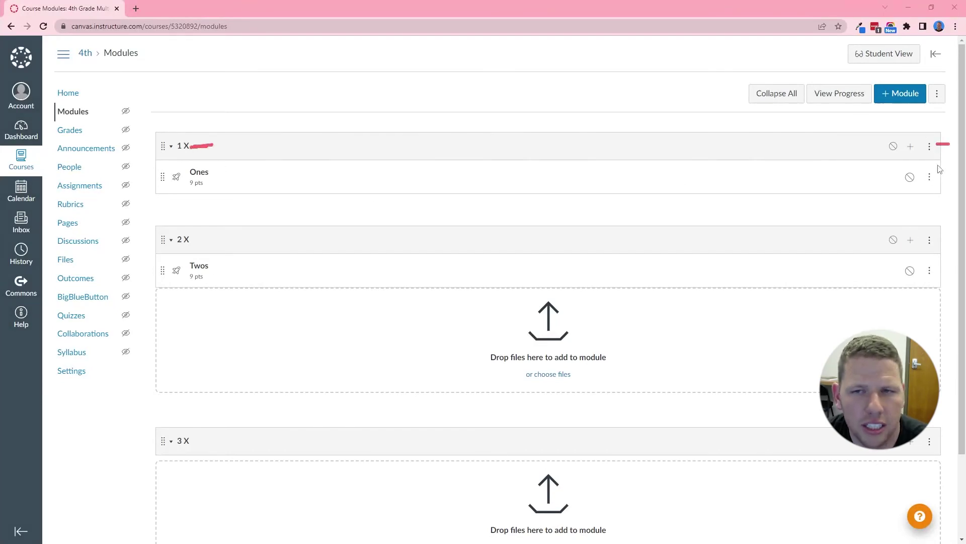
Add a requirement to the 1 X module that students score at least 9 on the Ones quiz.
left_click(930, 146)
left_click(886, 173)
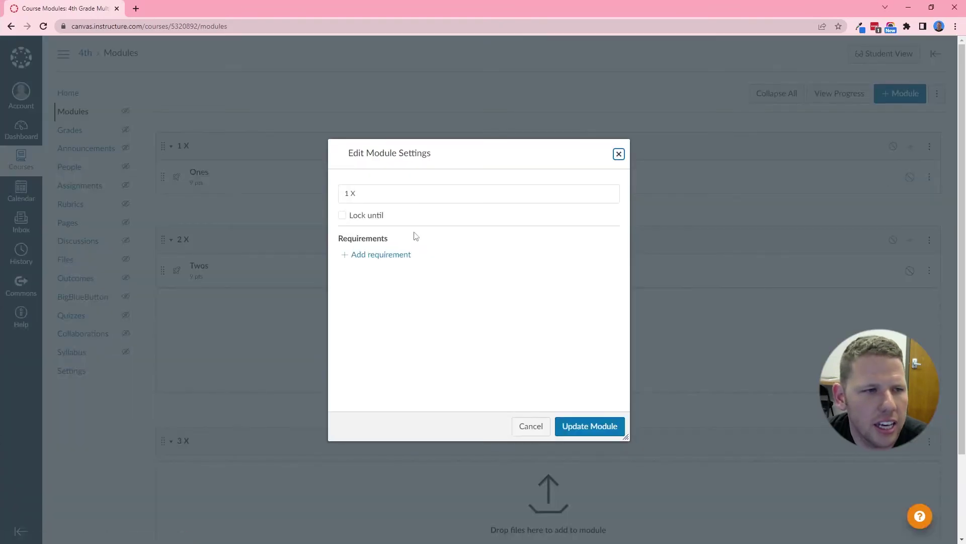
left_click(388, 255)
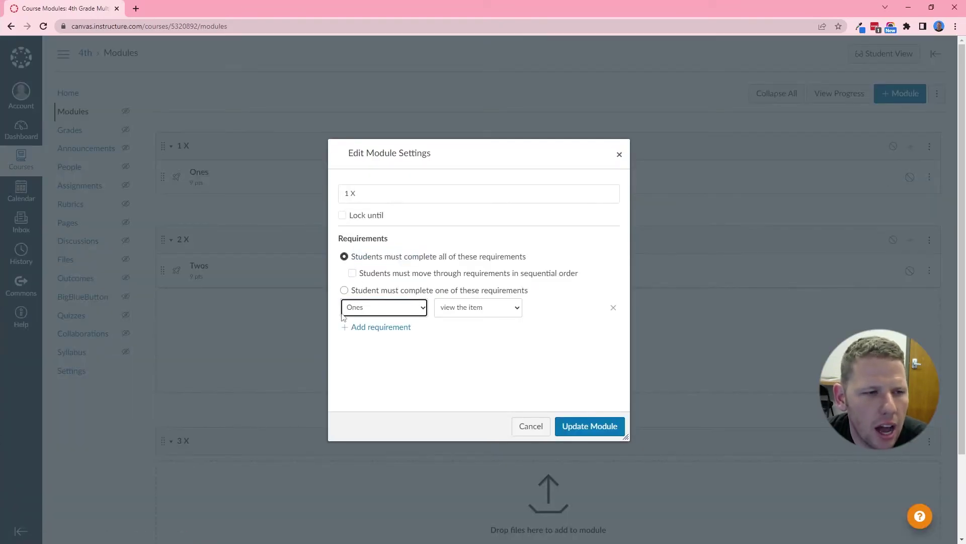
left_click(367, 310)
left_click(365, 332)
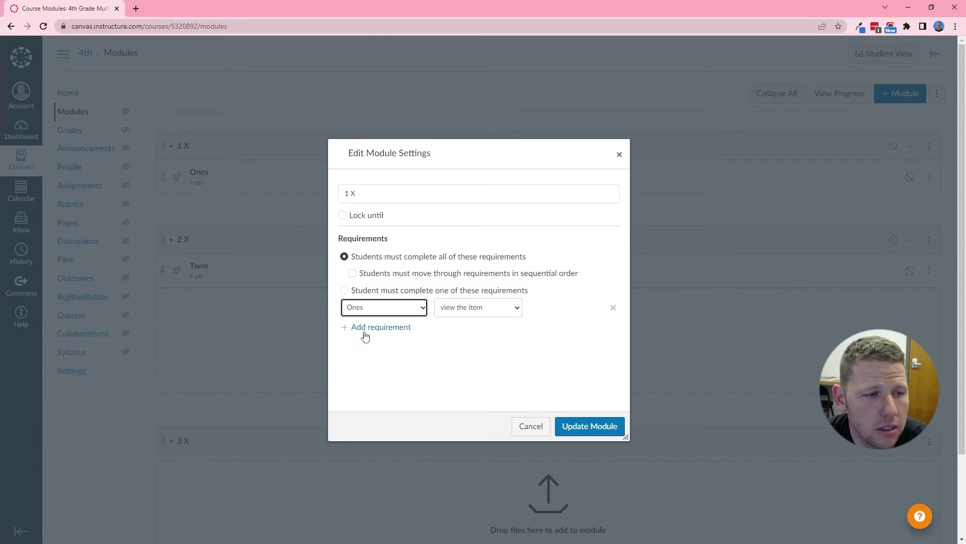
left_click(478, 309)
left_click(486, 338)
left_click(537, 308)
type("9")
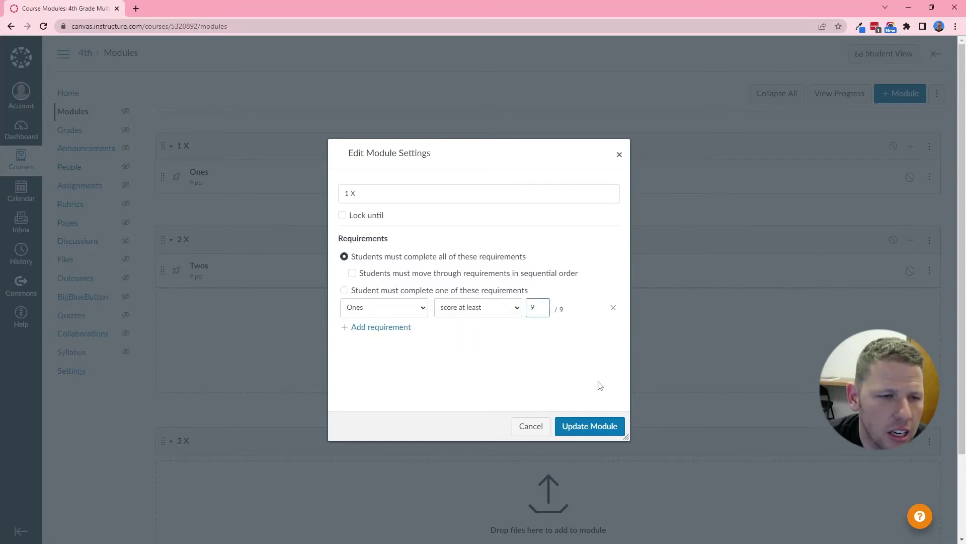
left_click(589, 425)
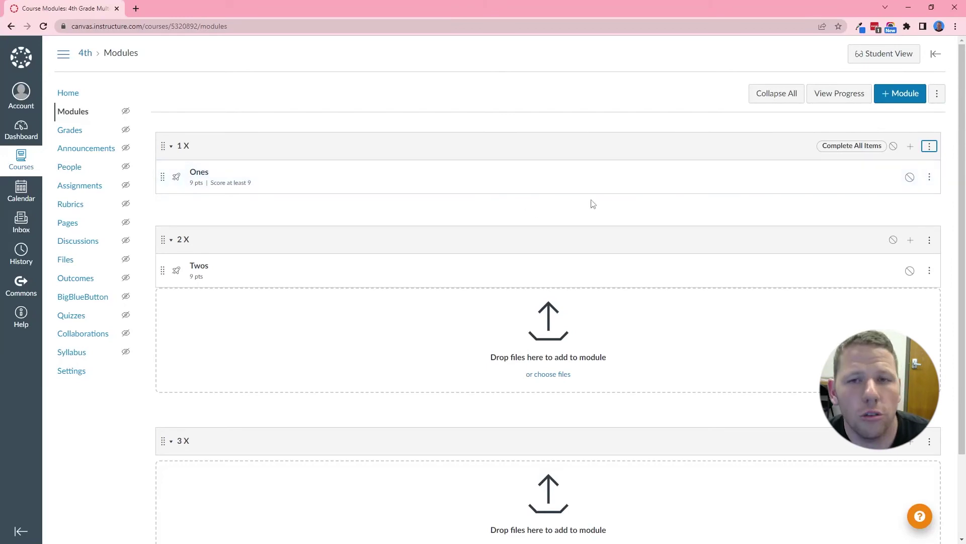
Add a requirement to the 2 X module that students score at least 9 on the Twos quiz.
left_click(930, 240)
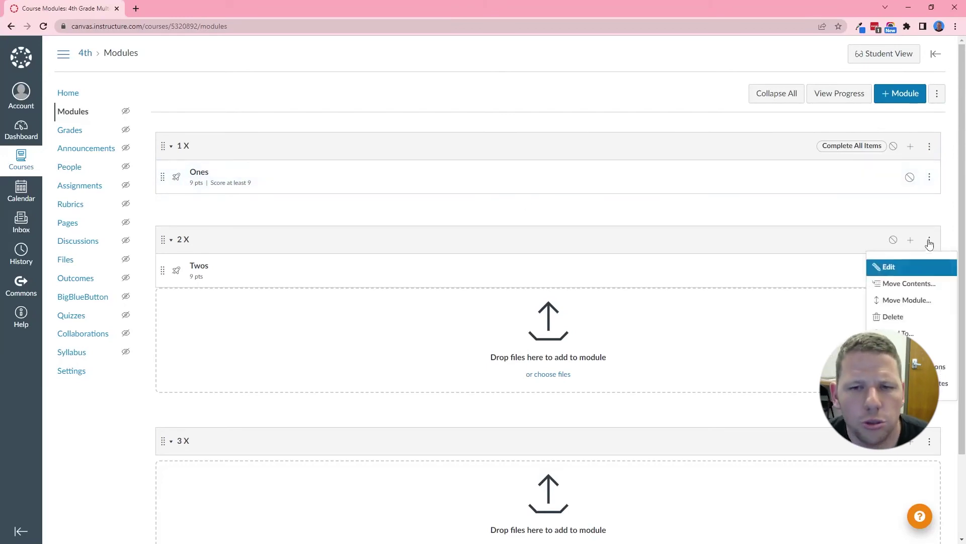
left_click(884, 268)
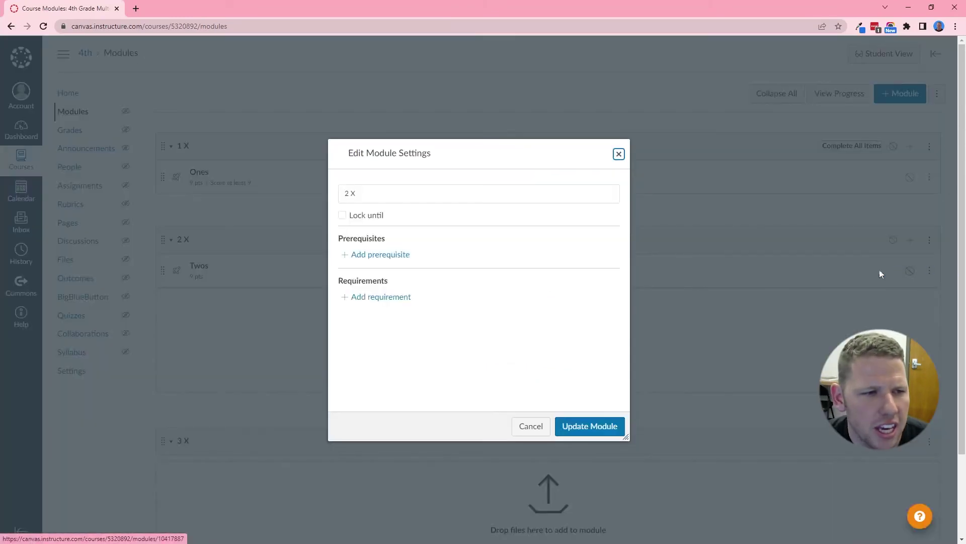
left_click(381, 296)
left_click(477, 349)
left_click(467, 383)
left_click(543, 347)
left_click(537, 375)
left_click(574, 425)
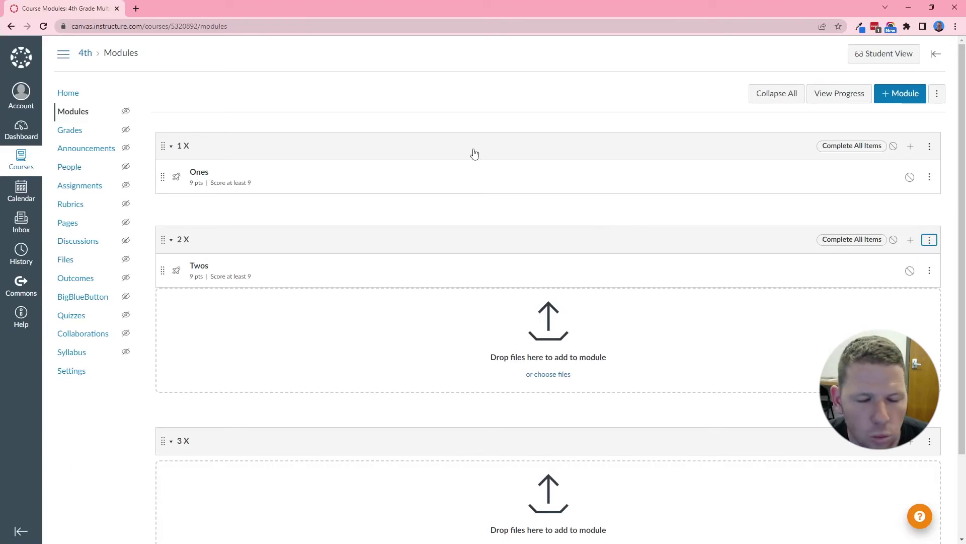
Set the 1 X module as a prerequisite of the 2 X module.
left_click(929, 242)
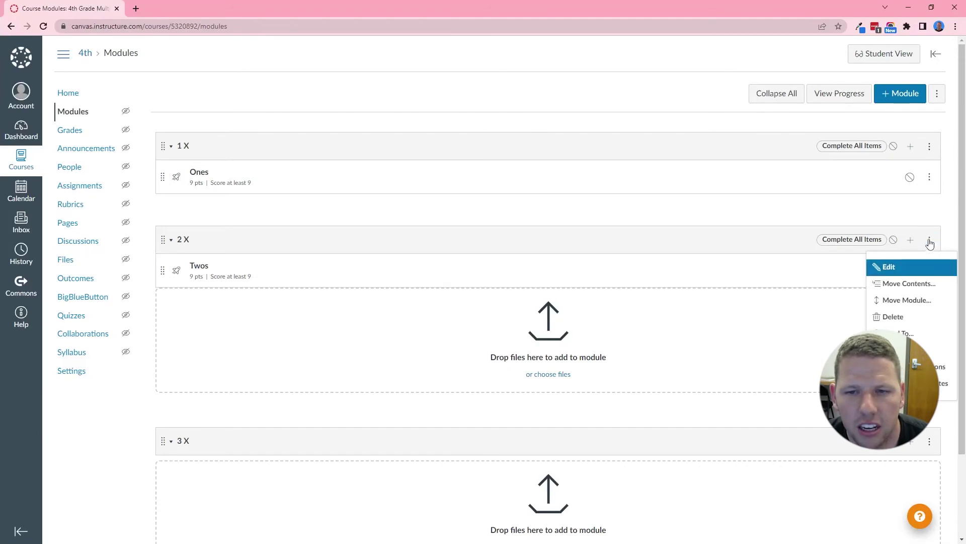
left_click(890, 267)
left_click(403, 257)
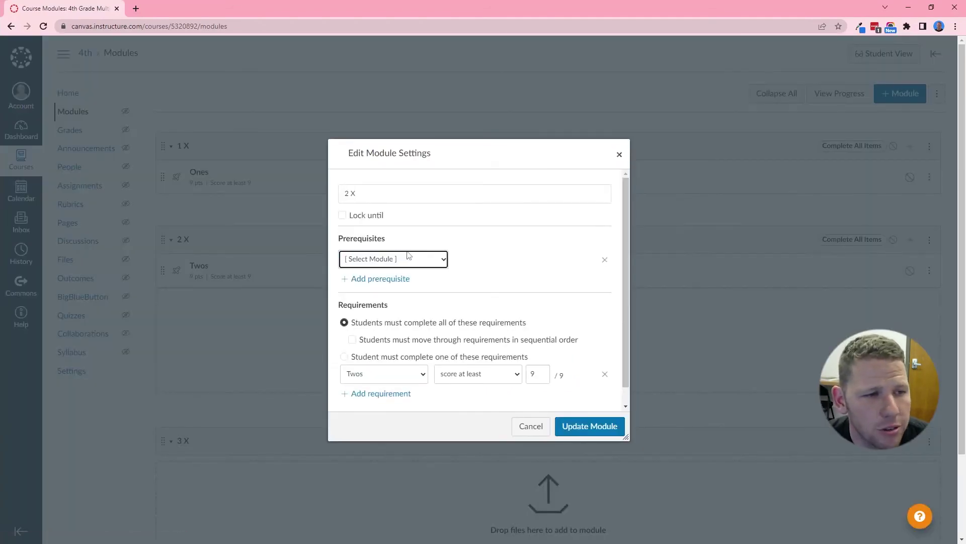
left_click(406, 259)
left_click(385, 282)
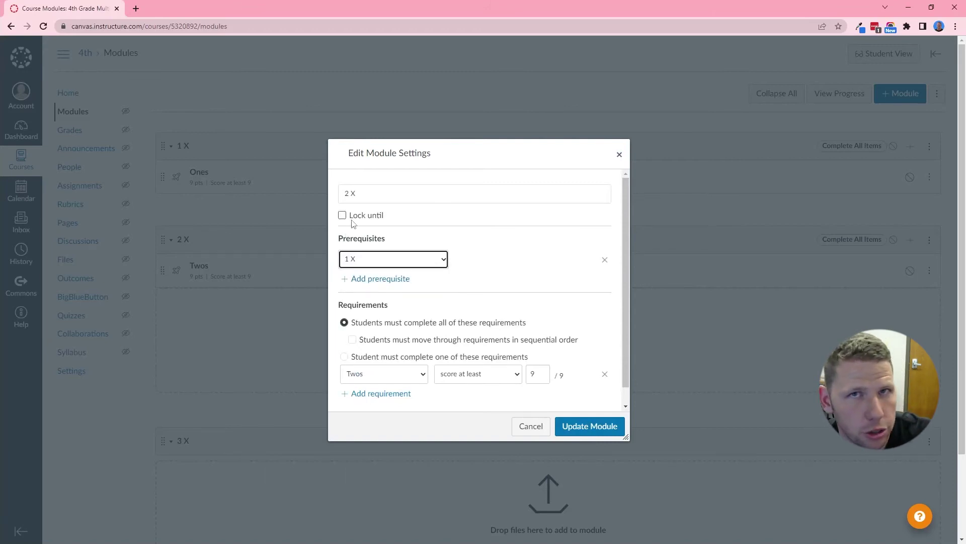
left_click(582, 427)
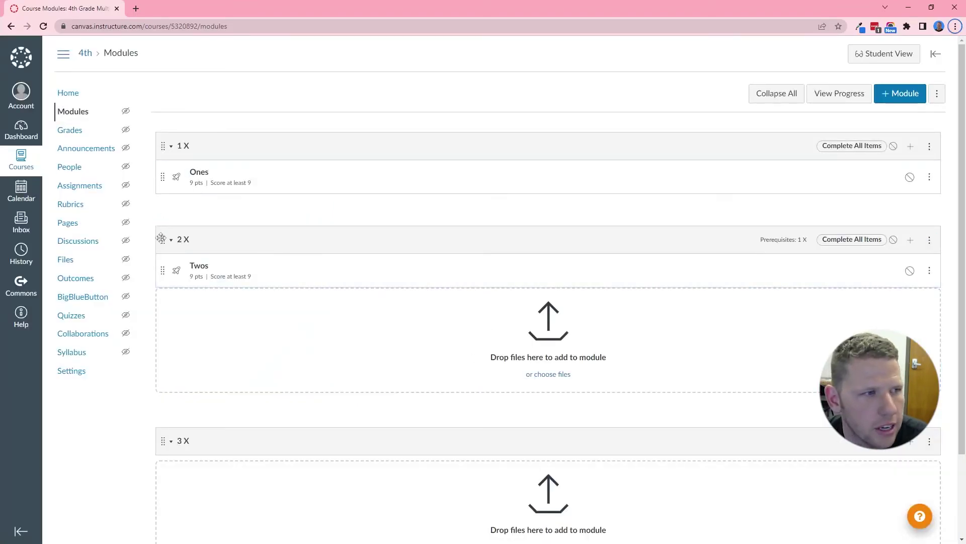
left_click_drag(120, 147, 145, 146)
left_click_drag(121, 238, 144, 238)
left_click_drag(152, 439, 126, 440)
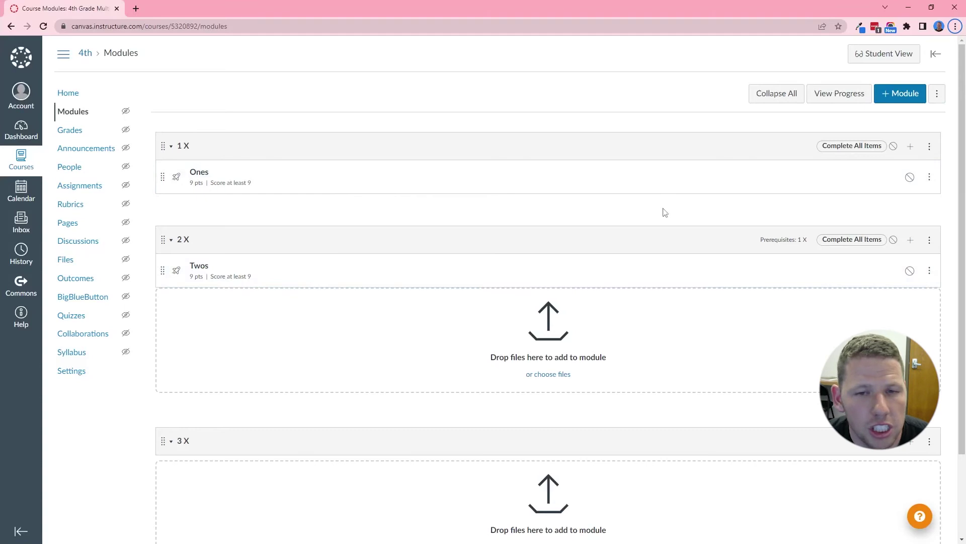
Publish the 1 X and 2 X modules together with their quizzes.
left_click(893, 146)
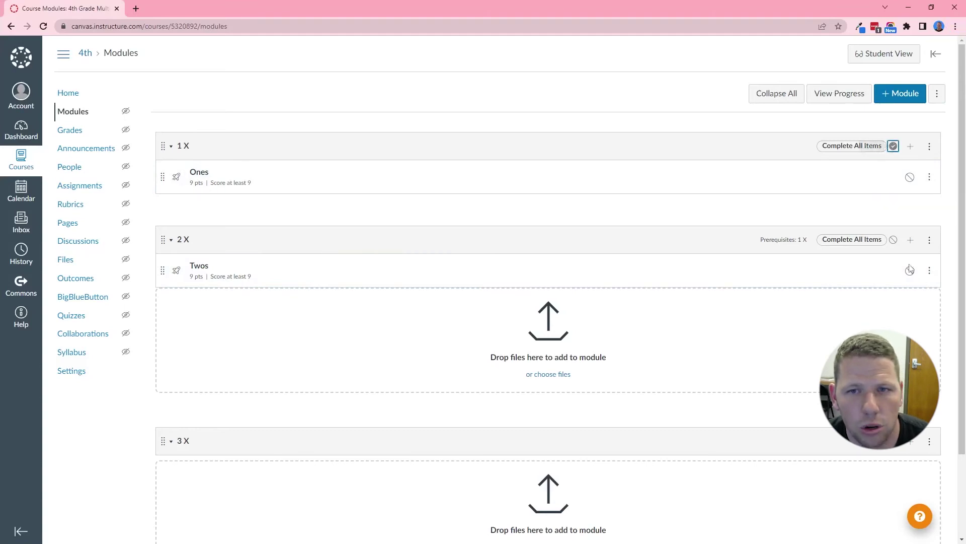
left_click(894, 239)
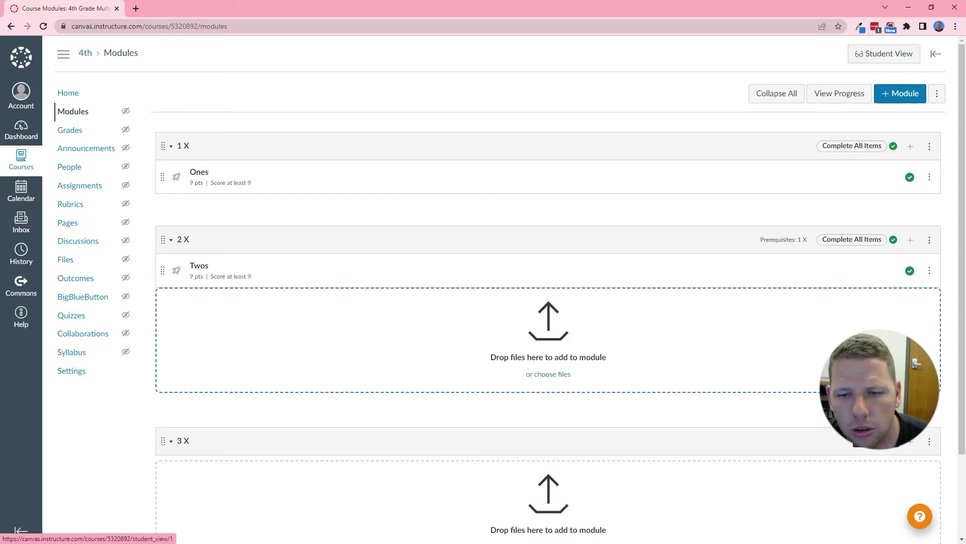
Set the 2 X module as a prerequisite of the 3 X module.
left_click(929, 441)
left_click(900, 472)
left_click(381, 255)
left_click(384, 259)
left_click(375, 292)
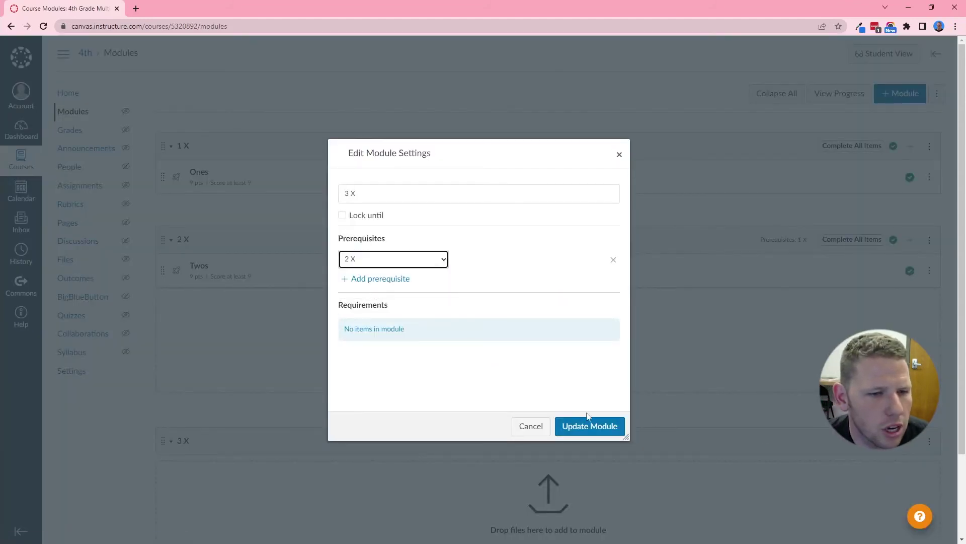
left_click(589, 429)
scroll(327, 388, "down", 2)
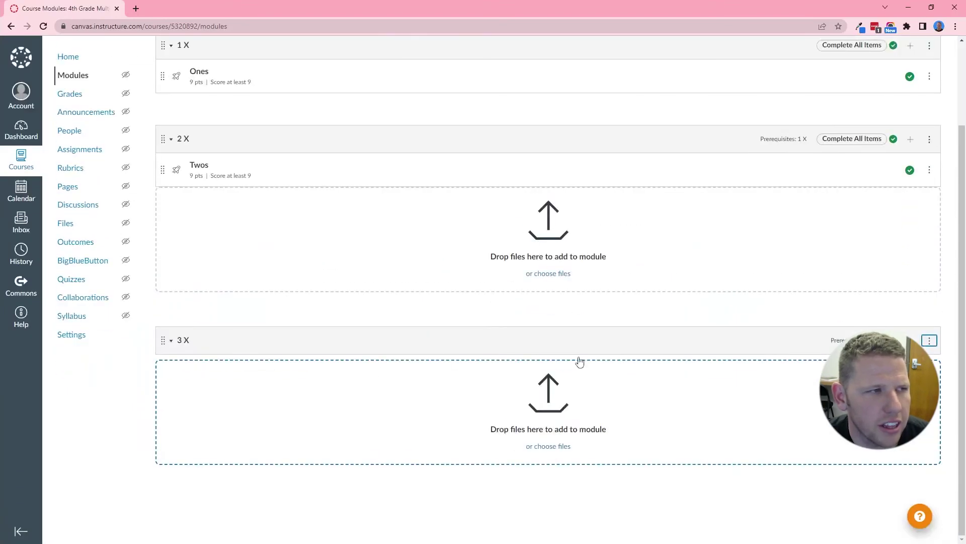
scroll(553, 362, "up", 2)
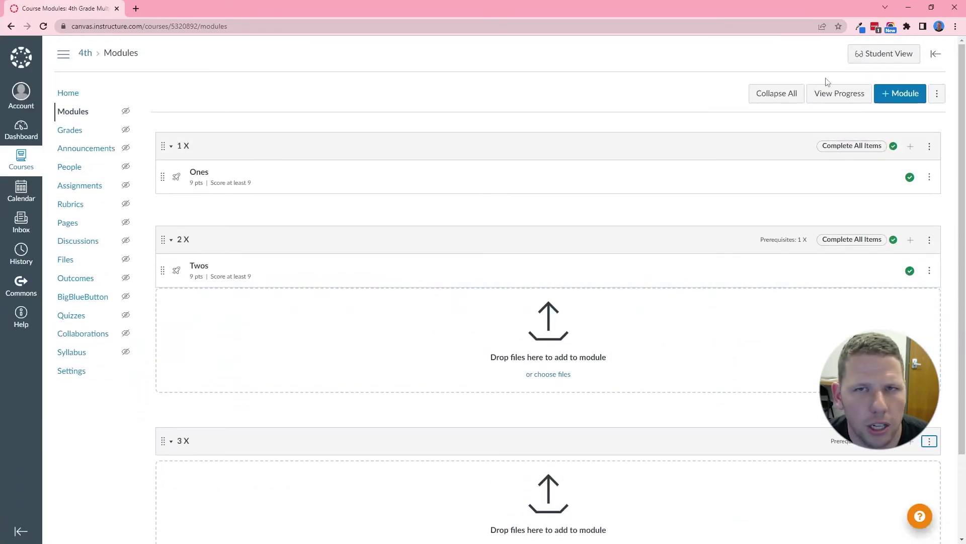
Switch the course to Student View and try to open the Twos quiz in the 2 X module.
left_click(882, 56)
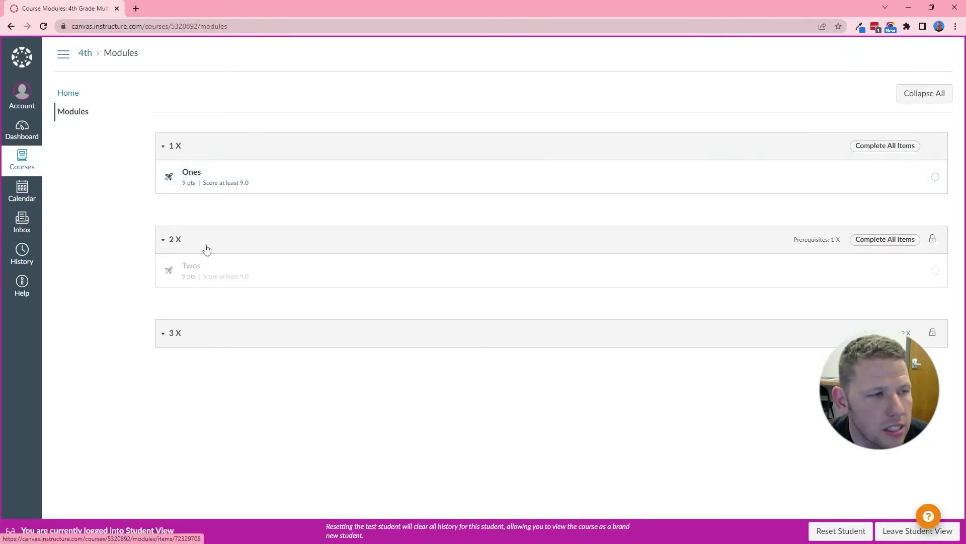
double_click(194, 267)
left_click(296, 282)
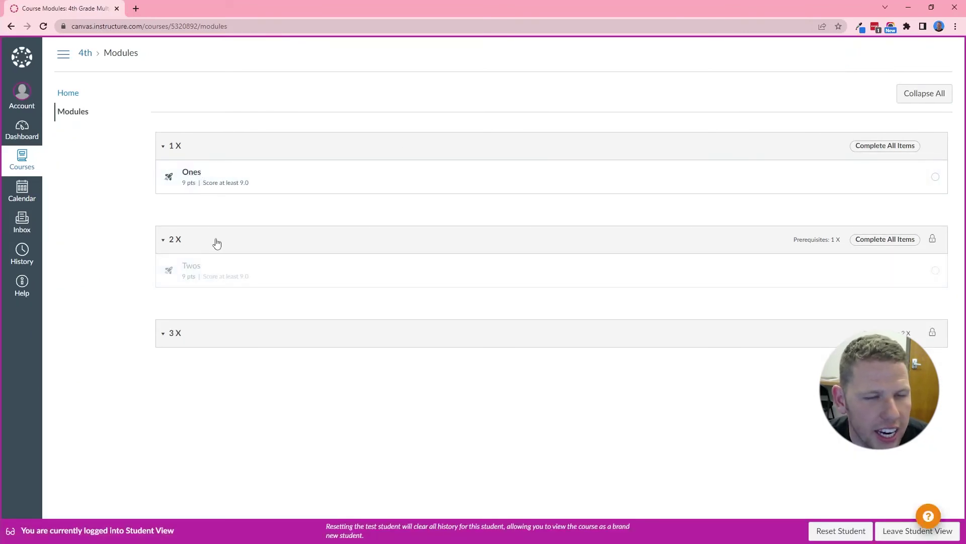
Take the Ones quiz as the test student, answering every multiplication question with its correct product, and submit it.
left_click(191, 172)
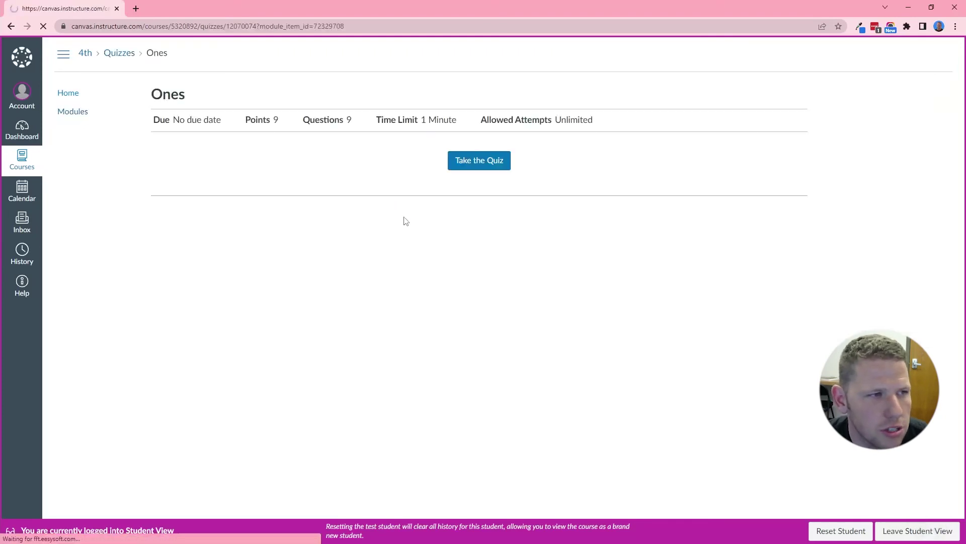
left_click(477, 173)
left_click(250, 263)
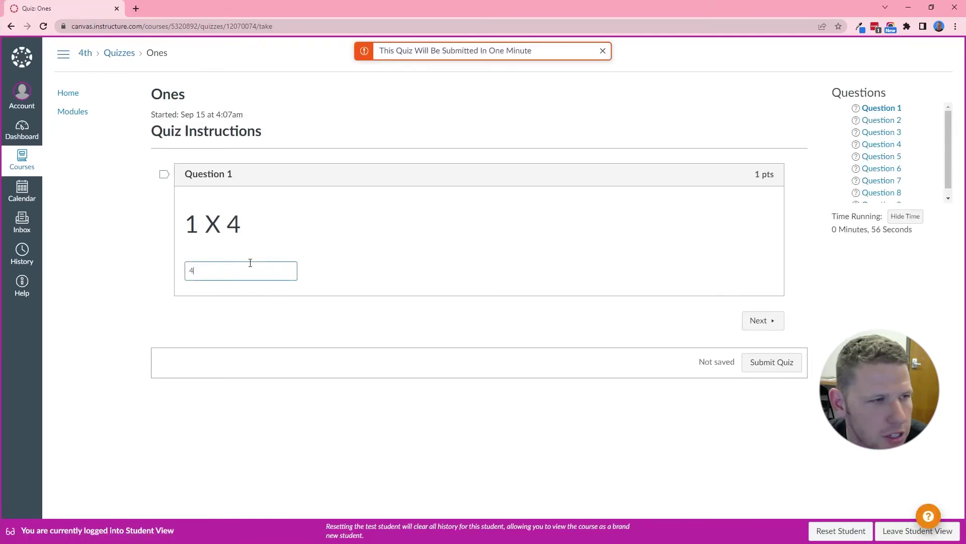
key("Tab")
key("Return")
type("1")
key("Tab")
key("Return")
type("6")
key("Tab")
key("Return")
type("5")
key("Tab")
key("Return")
type("9")
key("Tab")
key("Return")
type("2")
key("Tab")
Review the attempt's score and the graded answers of the submitted Ones quiz.
left_click_drag(273, 268, 238, 268)
scroll(477, 272, "down", 20)
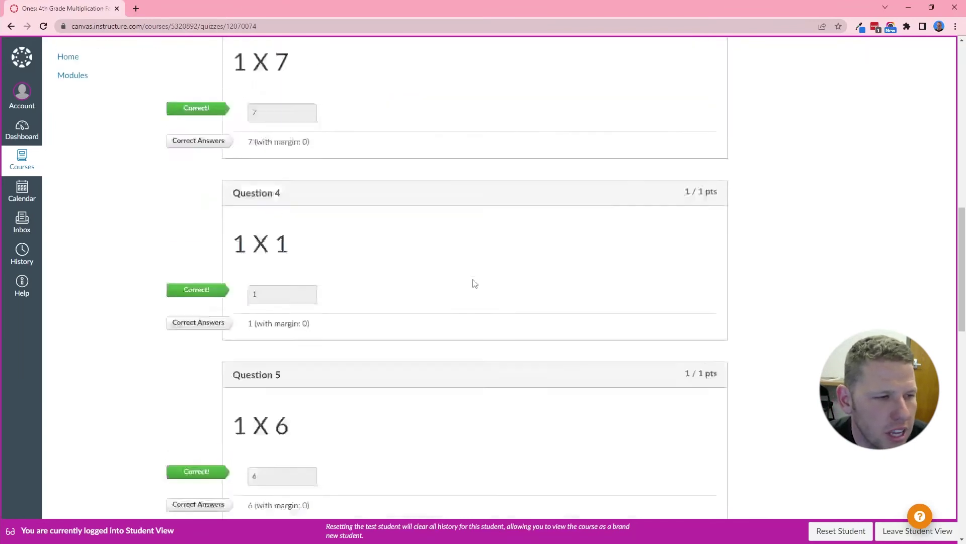
scroll(477, 279, "up", 20)
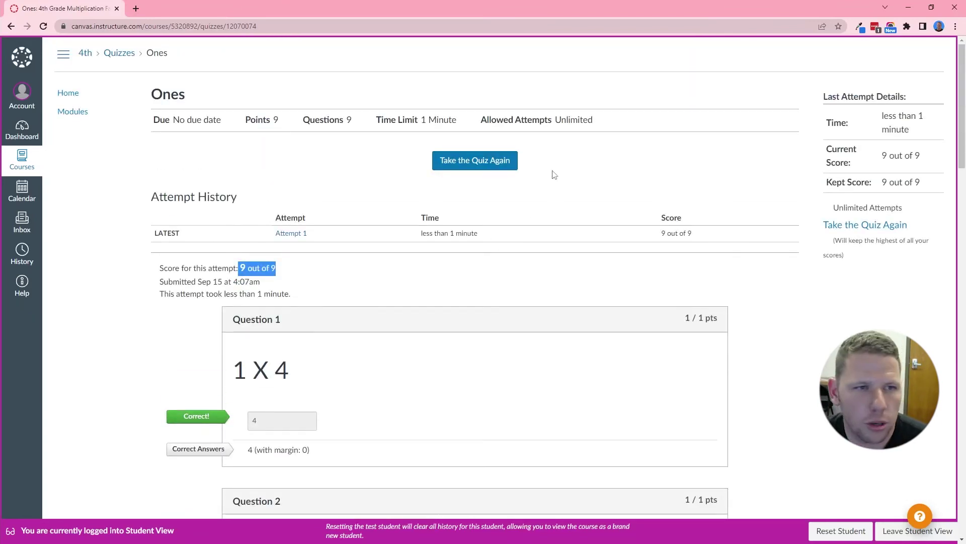
mouse_move(544, 149)
left_mouse_down()
mouse_move(383, 145)
mouse_move(546, 142)
left_mouse_up()
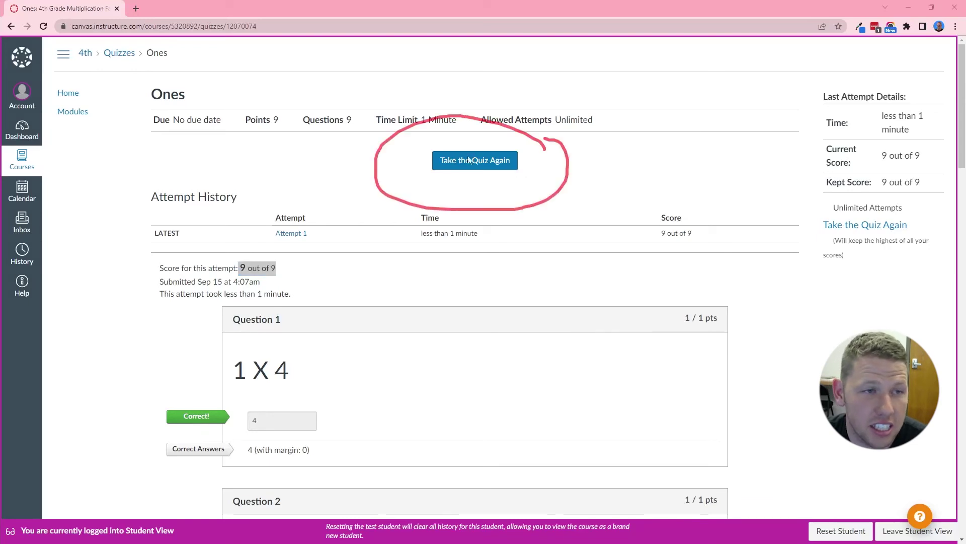
key("Escape")
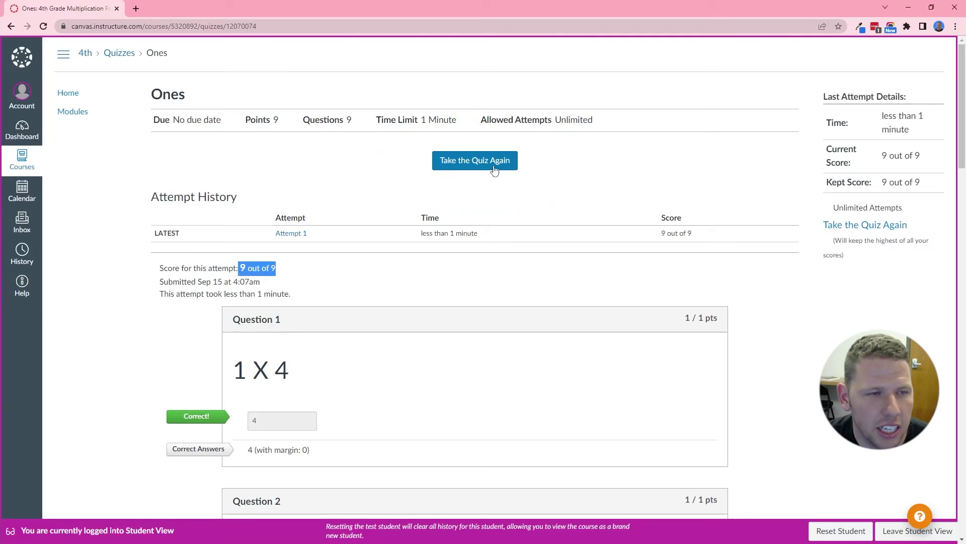
Check the completion and lock status of the 1 X, 2 X and 3 X modules as the test student, and leave Student View.
left_click(75, 112)
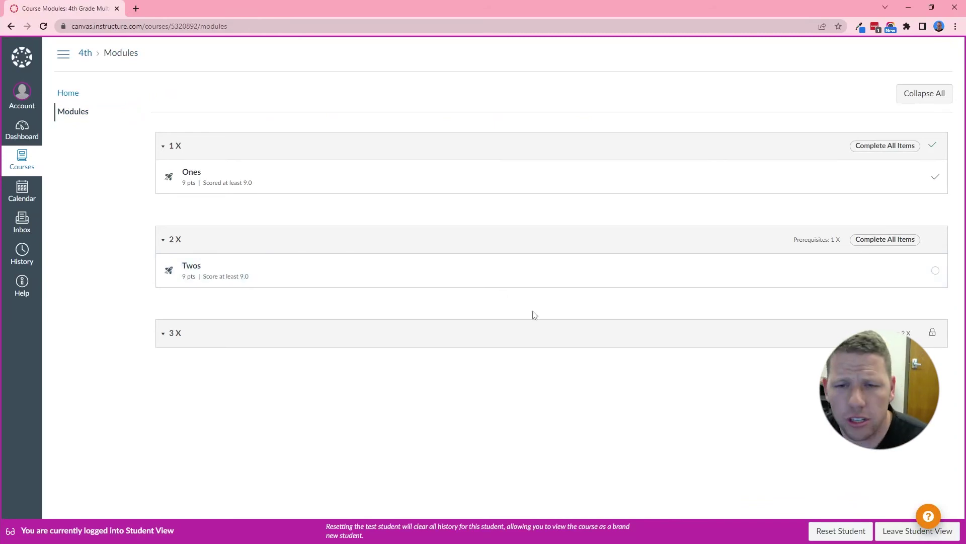
left_click_drag(949, 344, 931, 308)
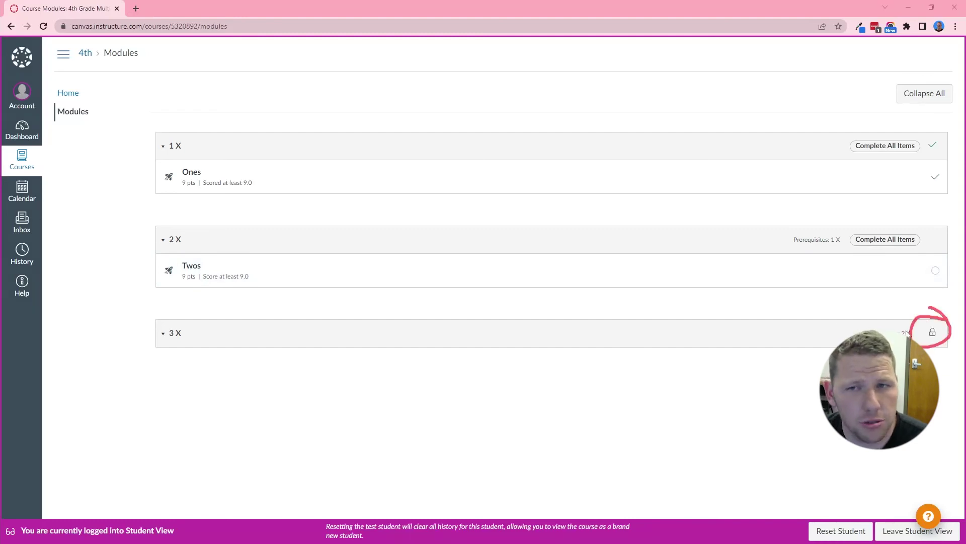
mouse_move(944, 163)
left_mouse_down()
mouse_move(922, 174)
mouse_move(934, 168)
left_mouse_up()
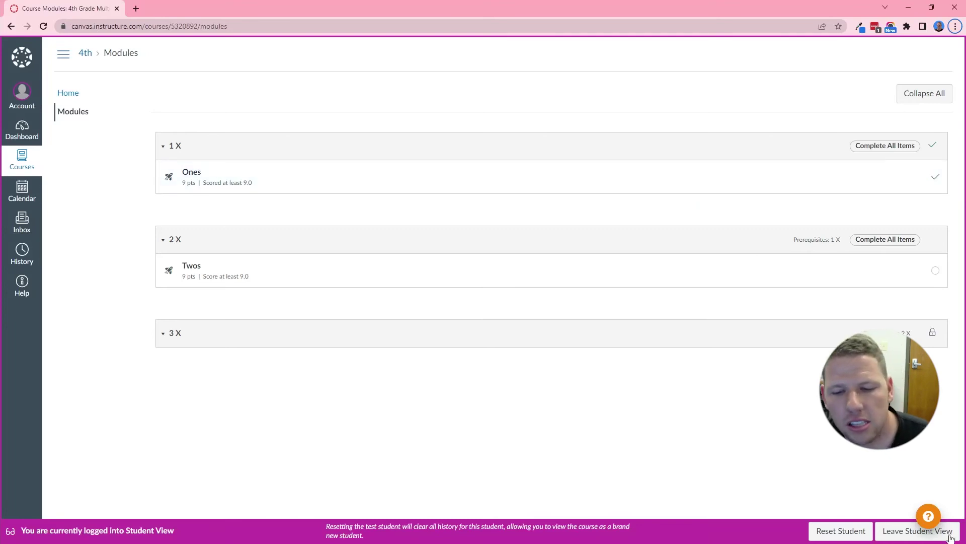
left_click(917, 531)
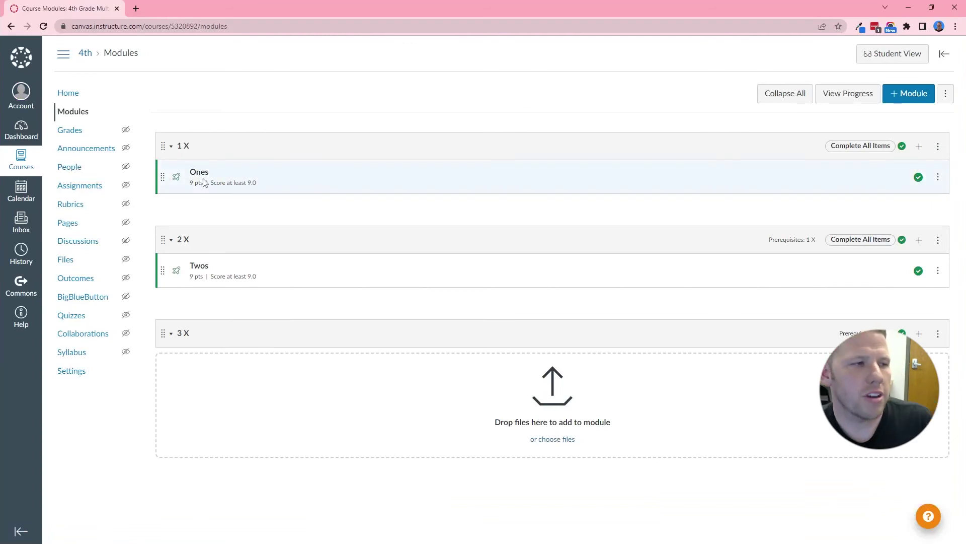
Edit the Multiplication Facts page and link the number 1 image to the Ones quiz.
left_click(69, 223)
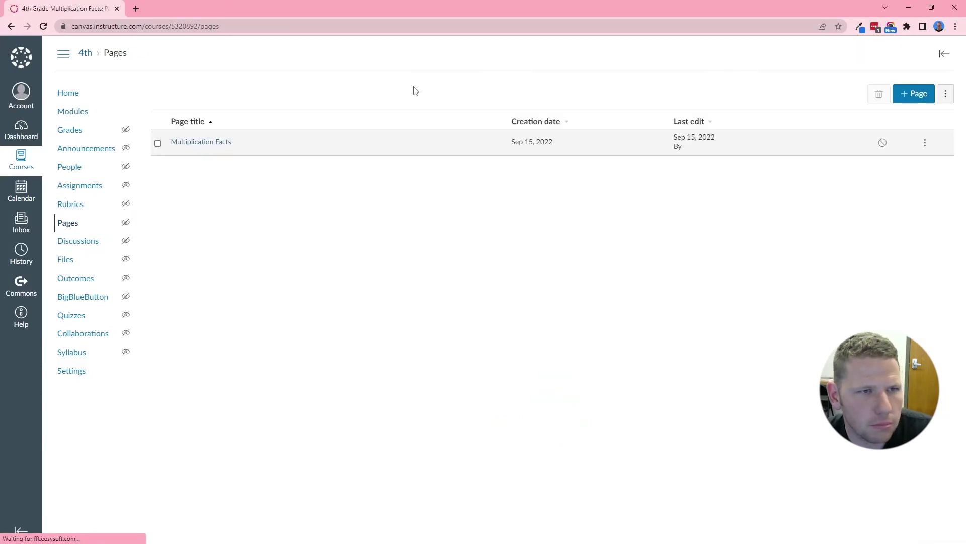
left_click(192, 143)
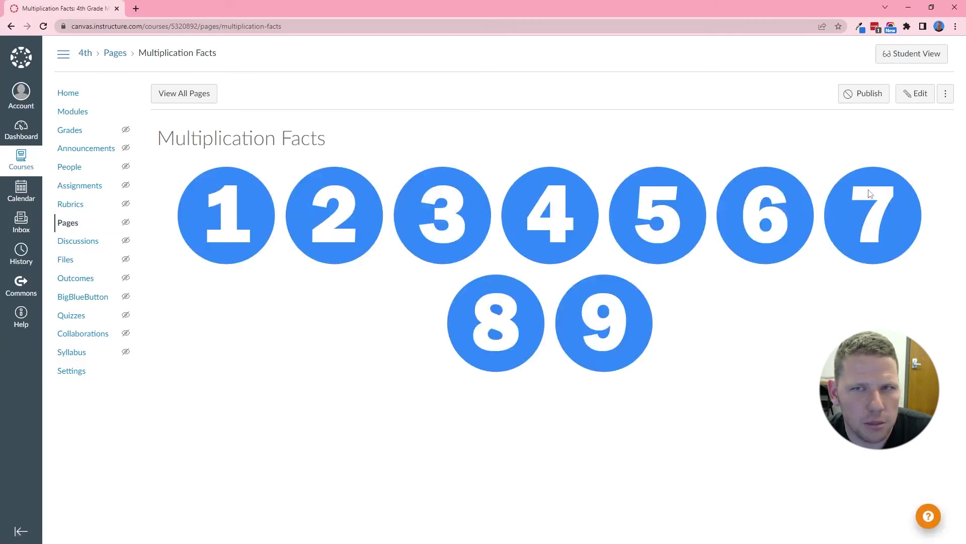
left_click(918, 95)
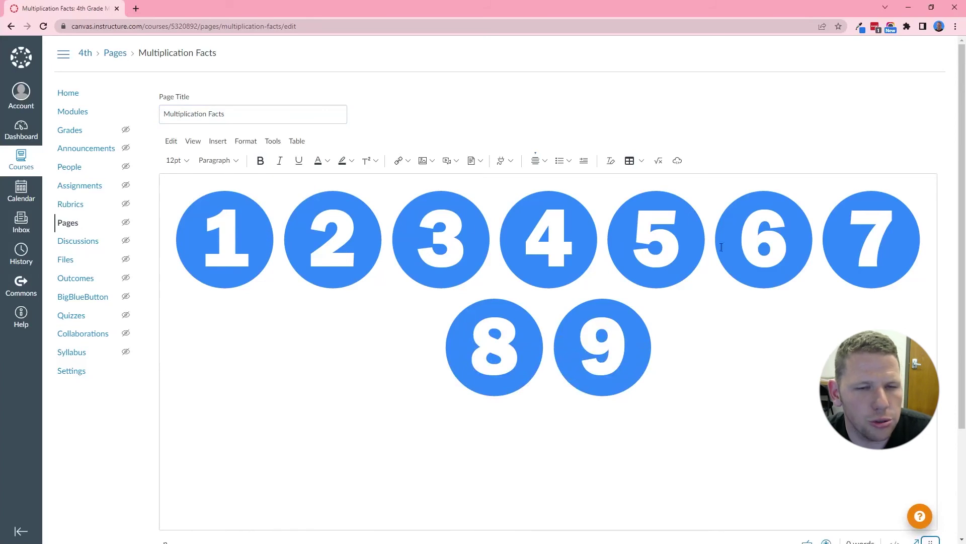
left_click(224, 227)
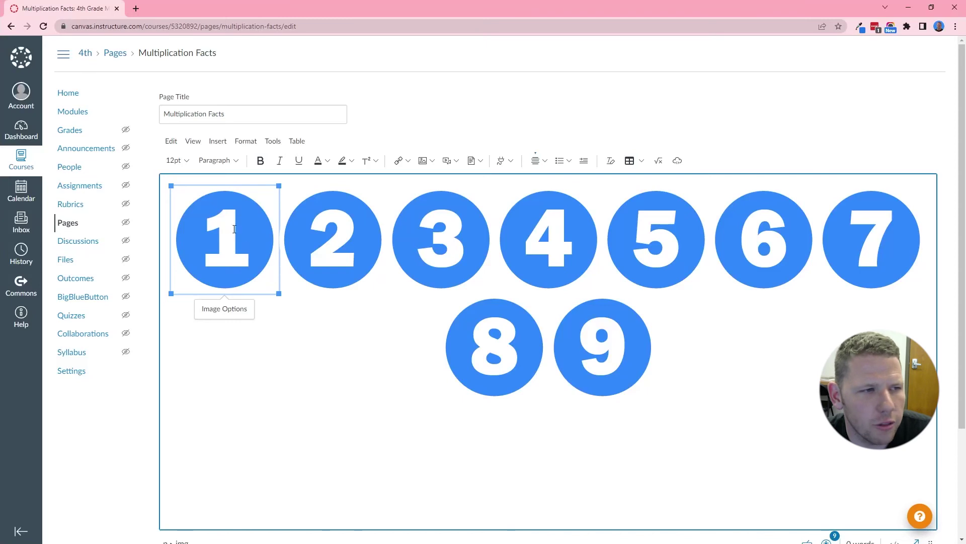
left_click(408, 161)
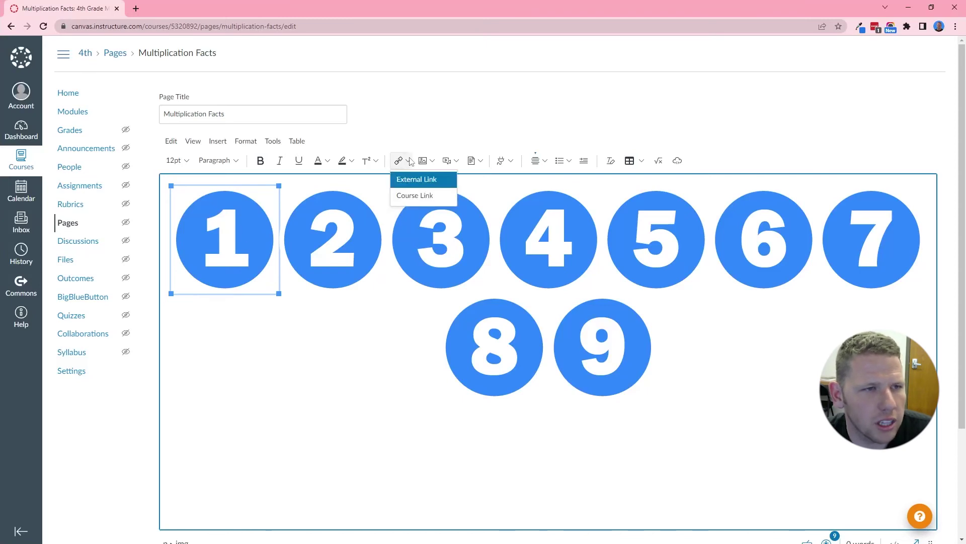
left_click(413, 197)
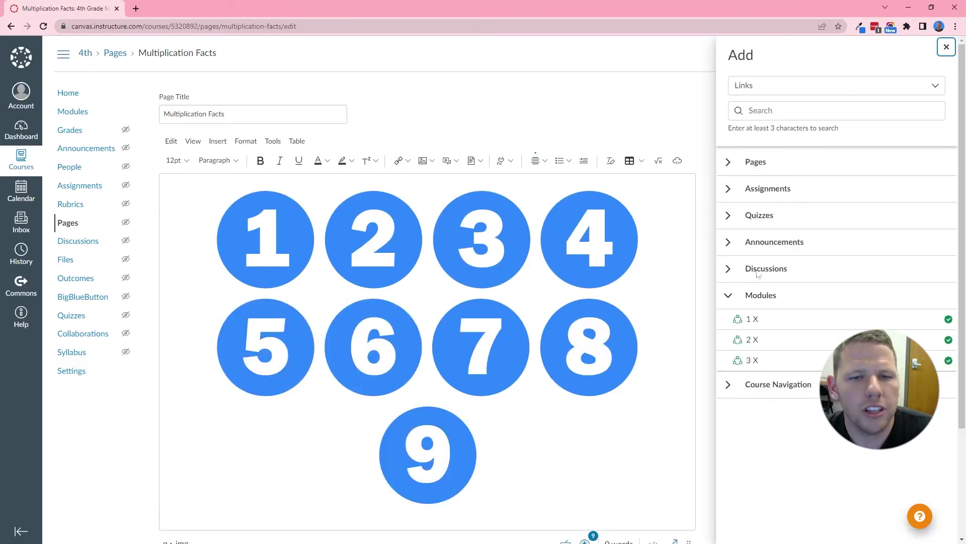
left_click(728, 295)
left_click(728, 216)
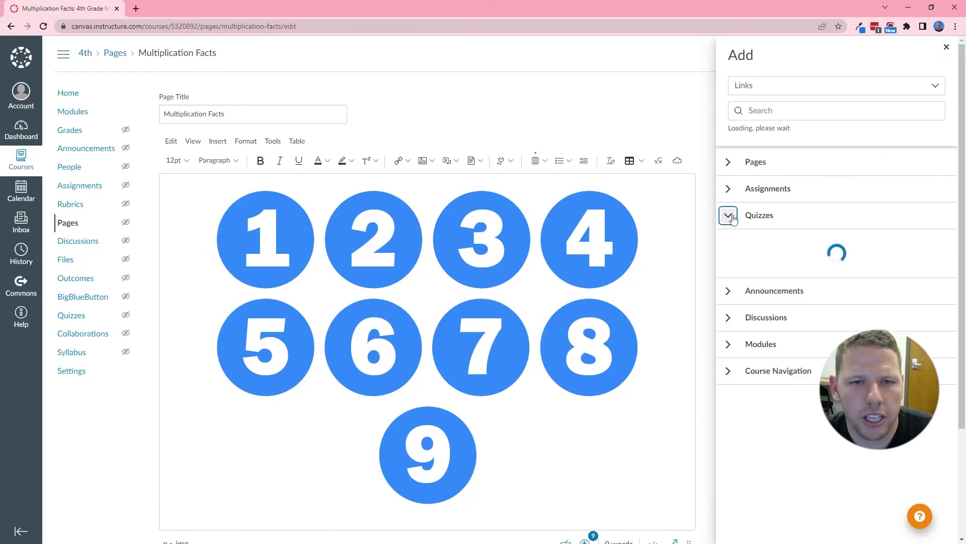
left_click(755, 238)
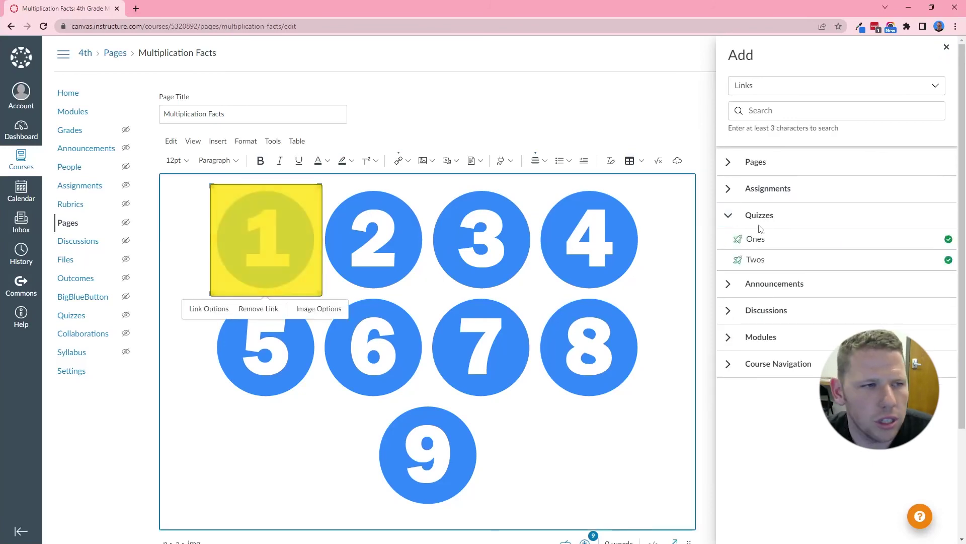
Link the number 2 image to the Twos quiz.
key("Right")
left_click(760, 261)
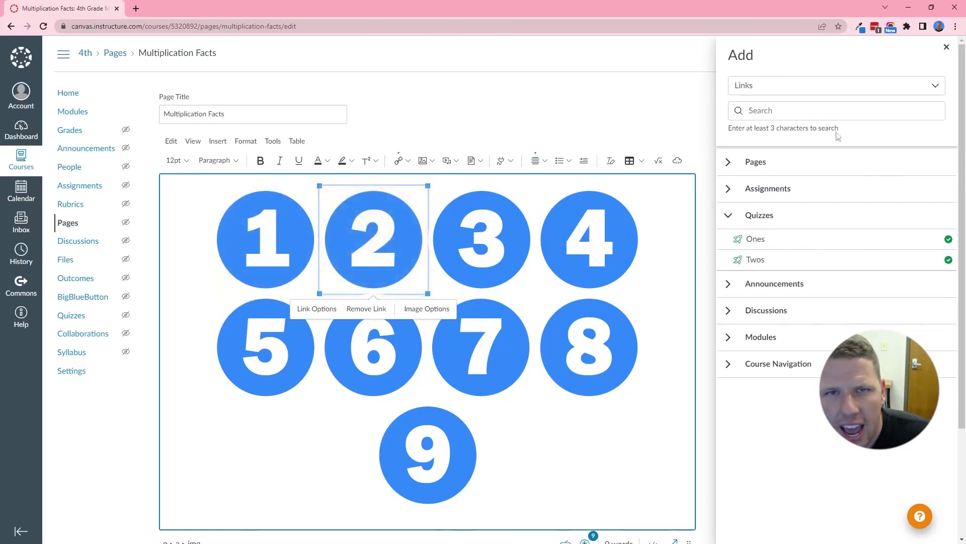
left_click(946, 47)
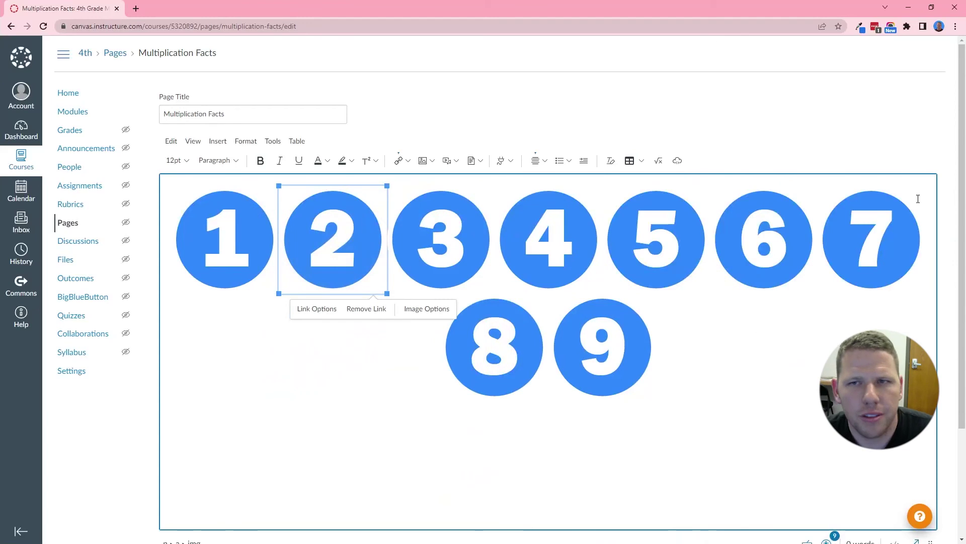
Run the Accessibility Checker on the page and set the alt text of the first two number images to 1 and 2.
scroll(851, 241, "down", 2)
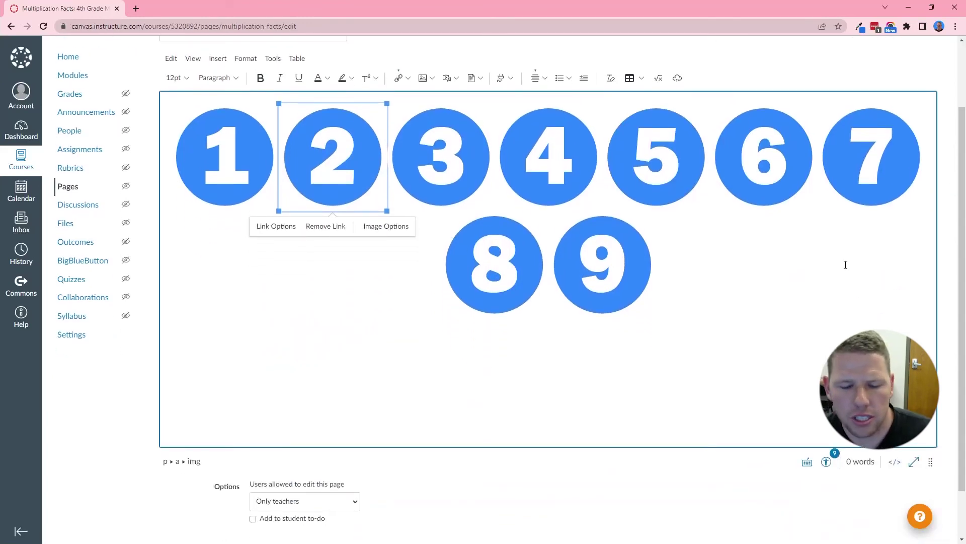
left_click(850, 447)
left_click(827, 463)
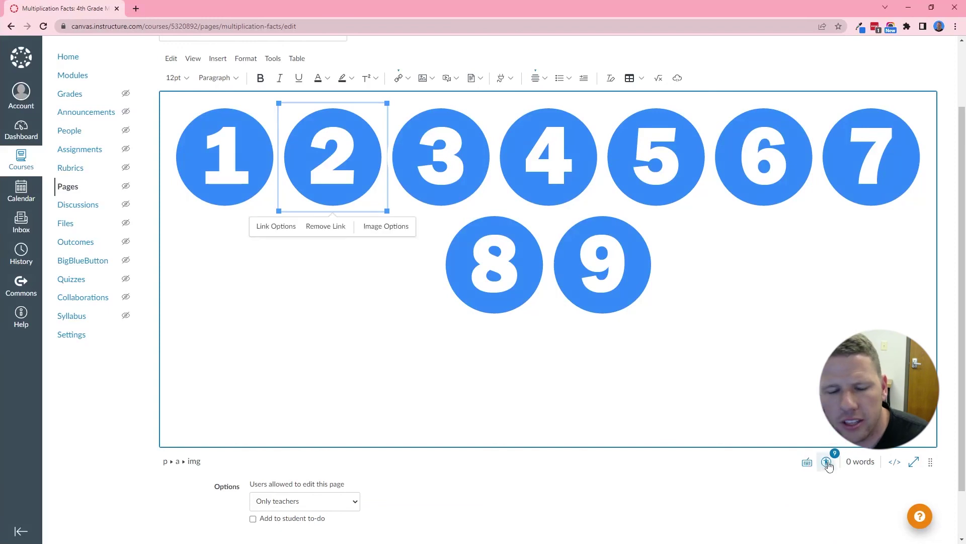
left_click(827, 463)
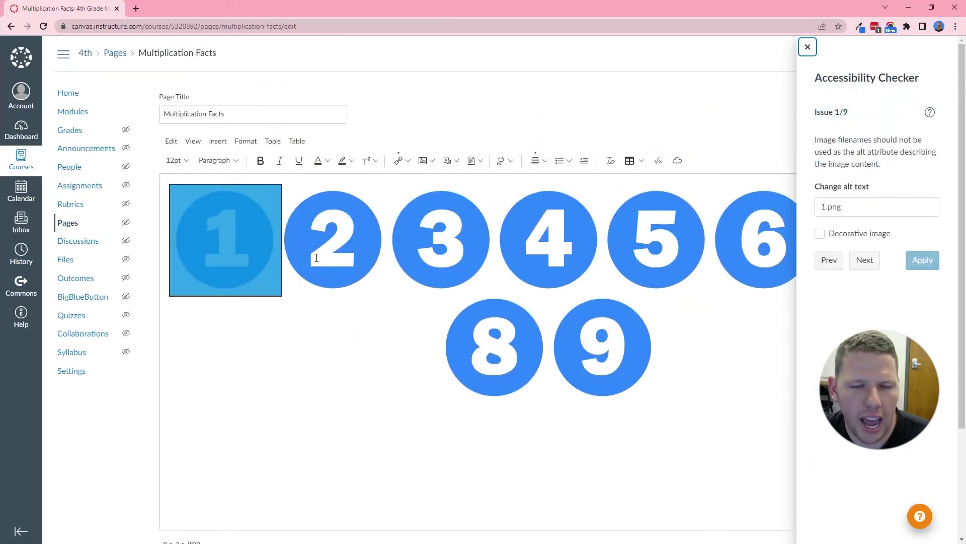
triple_click(863, 207)
type("1")
left_click(931, 259)
triple_click(864, 206)
type("2")
left_click(916, 260)
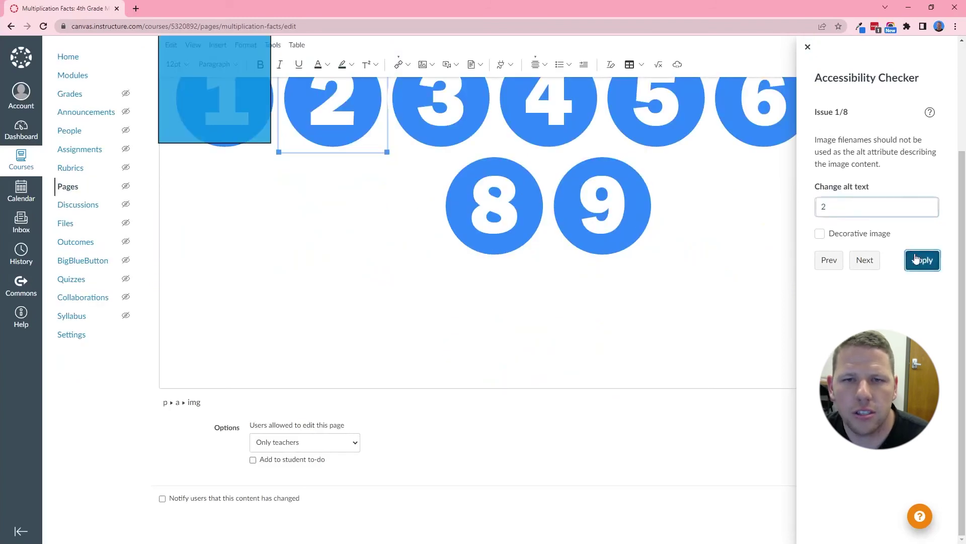
Set the alt text of the third, fourth and fifth number images to 3, 4 and 5.
triple_click(864, 206)
type("3")
left_click(921, 259)
triple_click(858, 207)
type("4")
left_click(921, 260)
left_click_drag(841, 207, 825, 207)
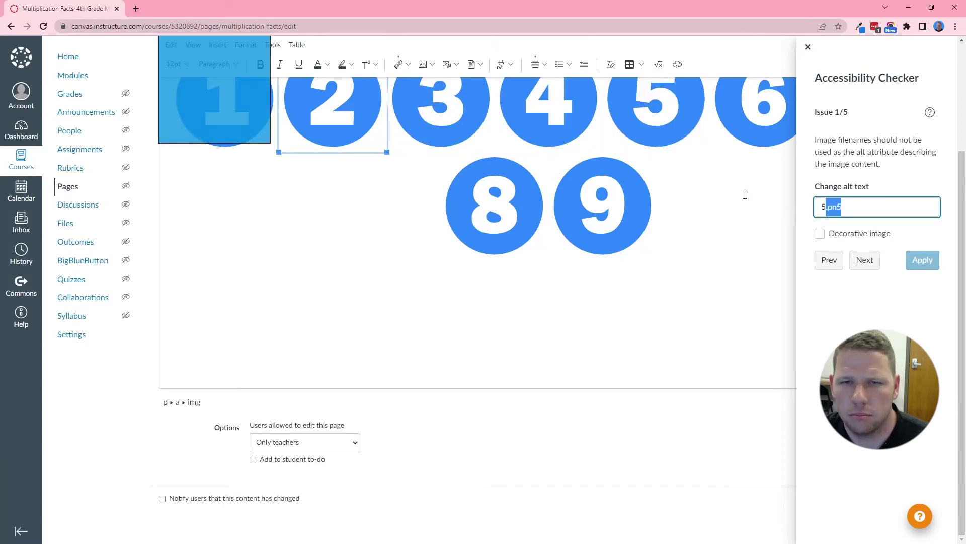
key("BackSpace")
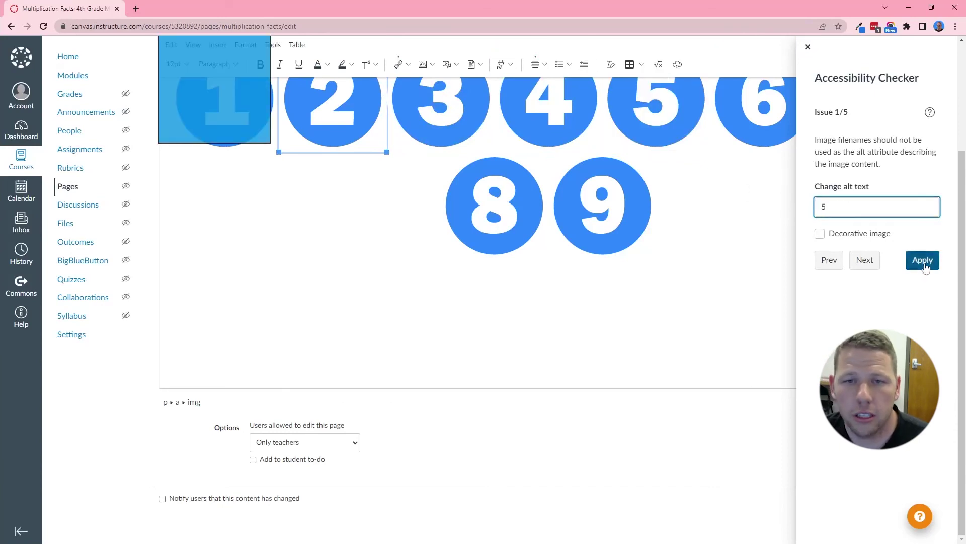
left_click(923, 260)
Set the alt text of the remaining four number images to 6, 7, 8 and 9, and save the page.
left_click_drag(846, 207, 816, 207)
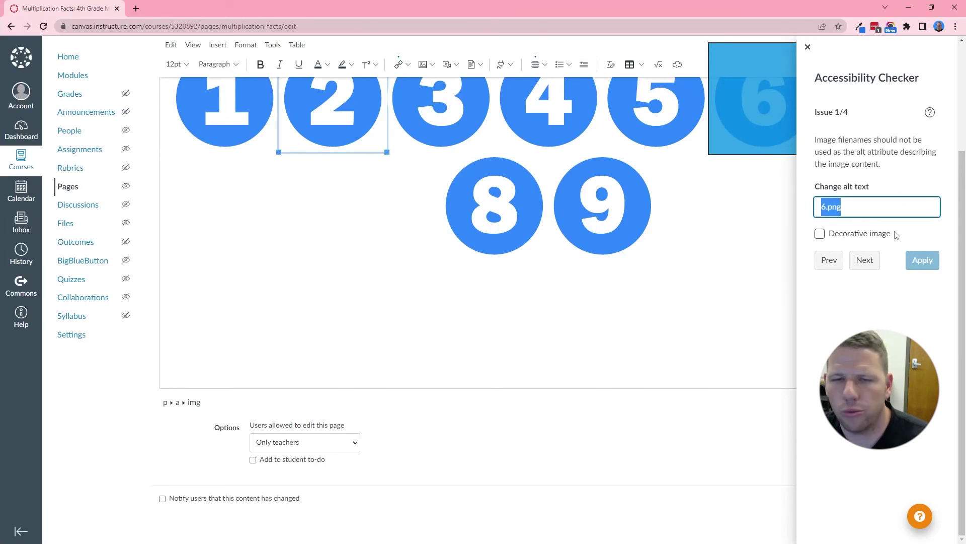
type("6")
left_click(923, 260)
triple_click(853, 207)
type("7")
left_click(923, 260)
triple_click(827, 199)
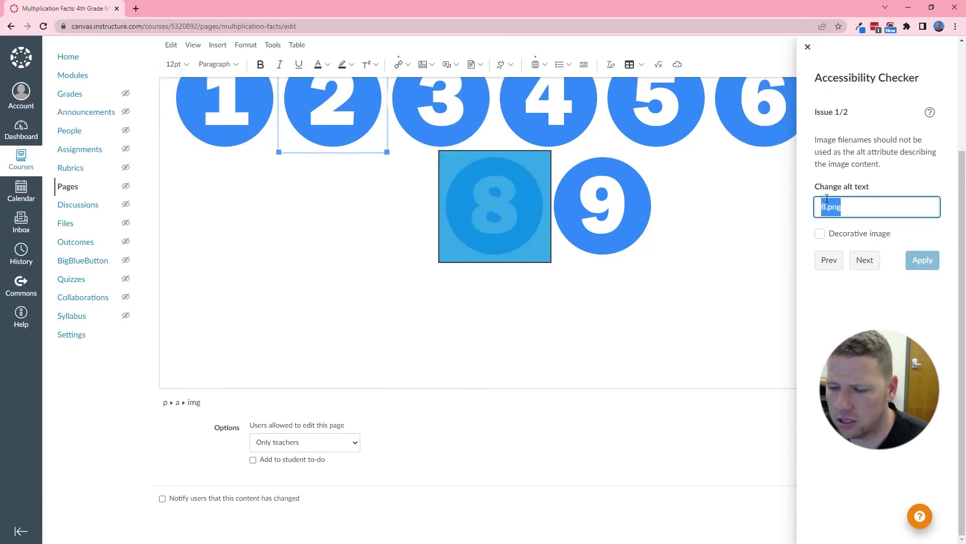
type("8")
left_click(923, 260)
triple_click(837, 208)
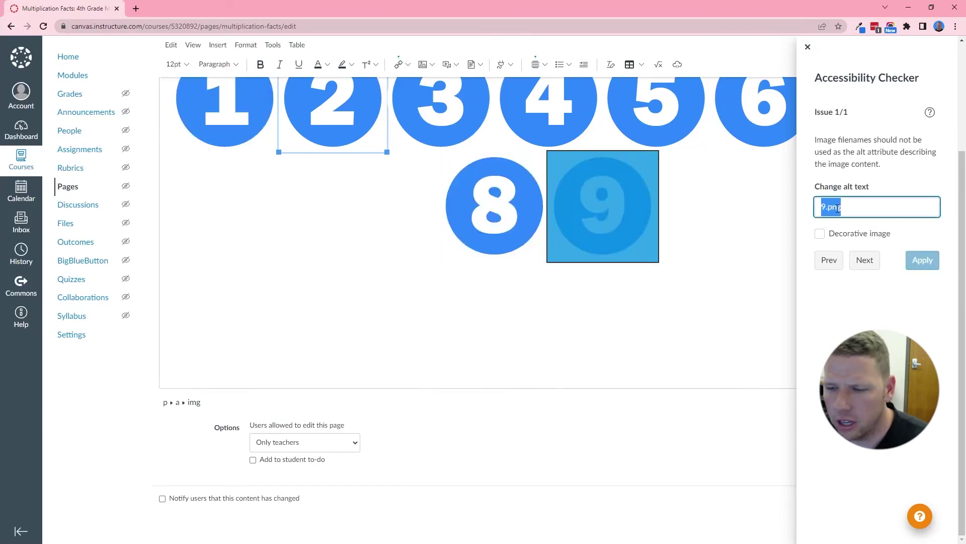
type("9")
left_click(923, 260)
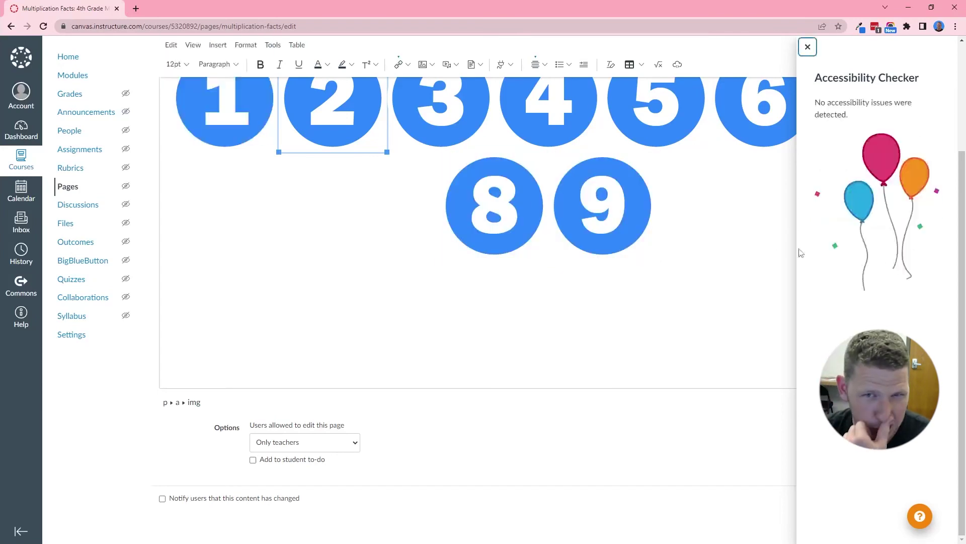
left_click(808, 47)
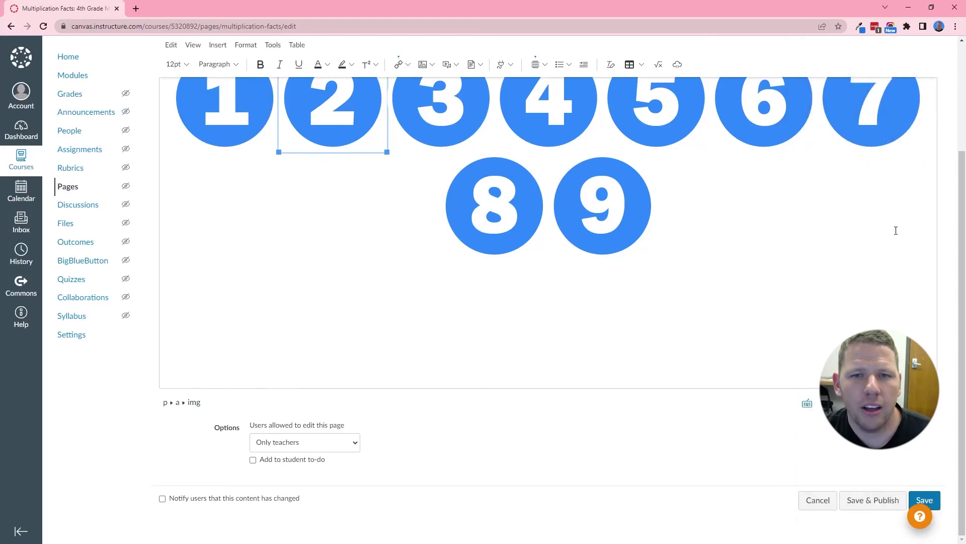
left_click(924, 500)
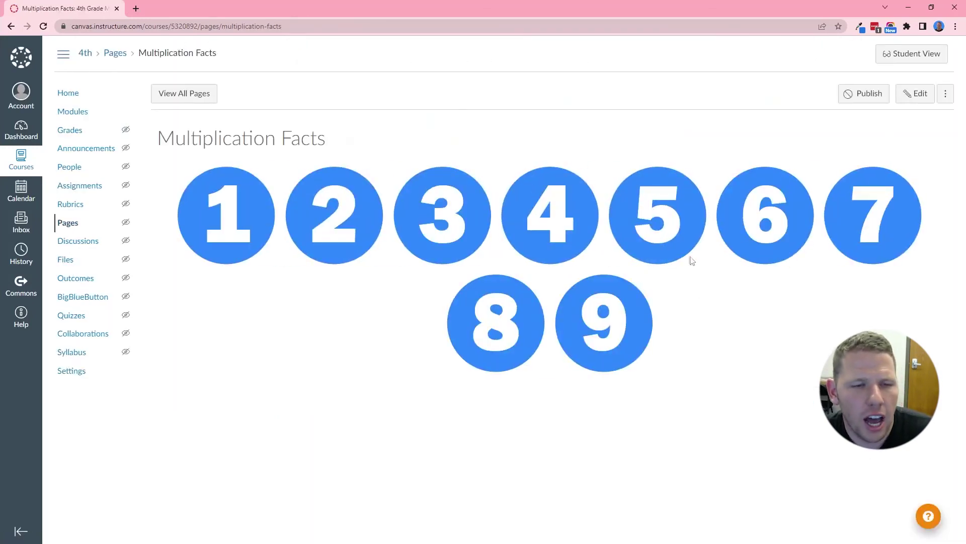
Publish the Multiplication Facts page and use it as the front page.
left_click(864, 94)
left_click(946, 94)
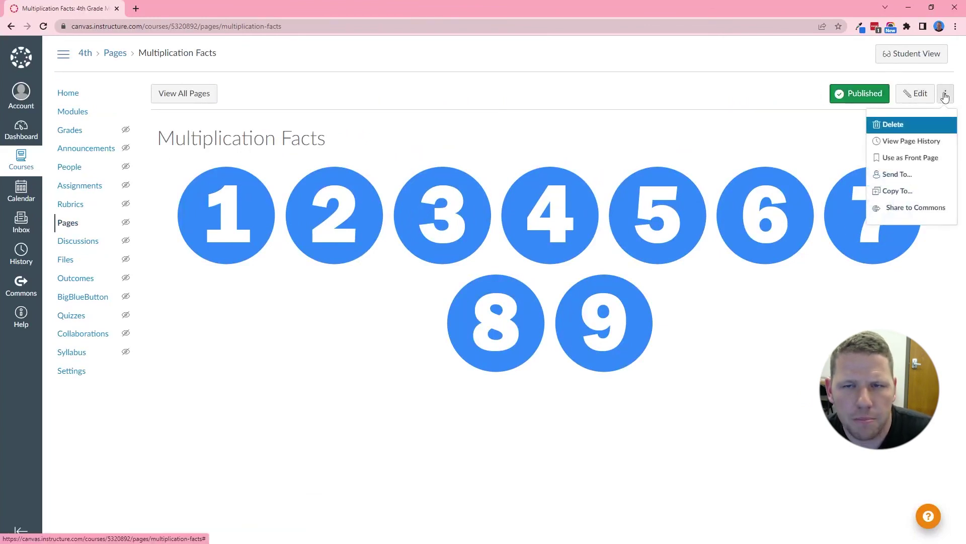
left_click(923, 159)
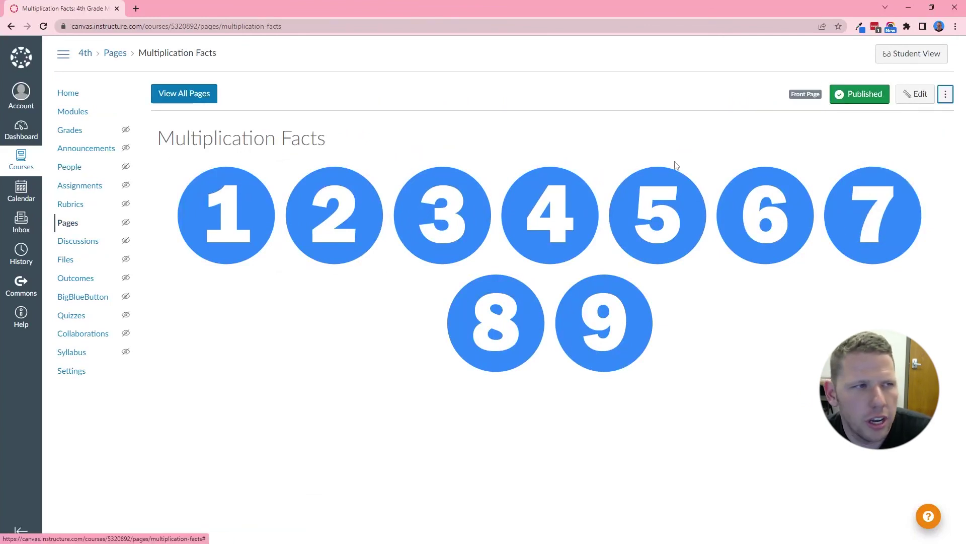
Set the course home page to the Pages Front Page.
left_click(72, 95)
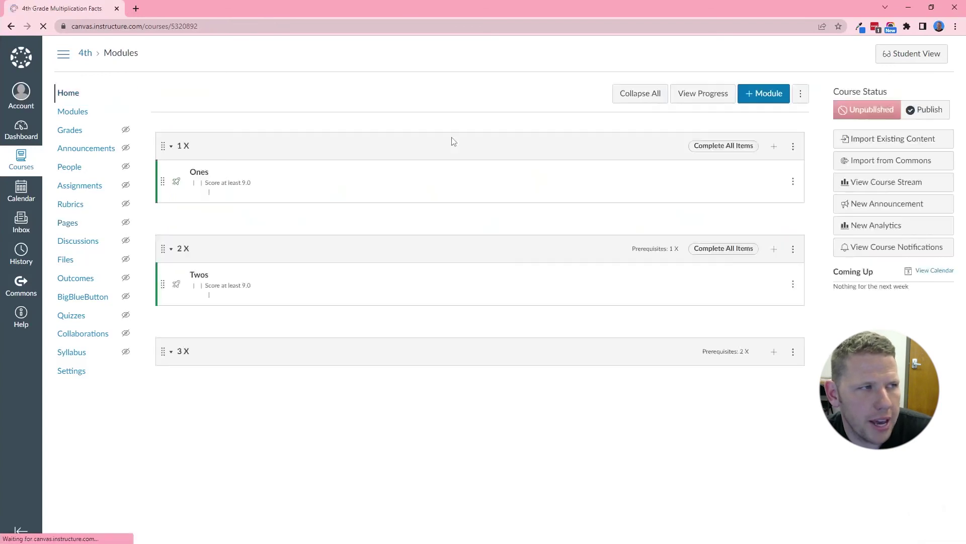
left_click(851, 182)
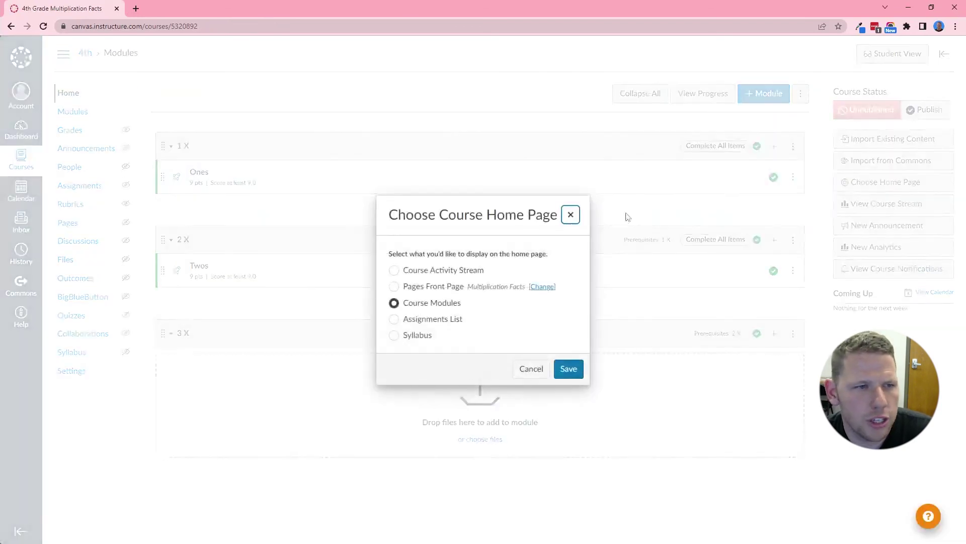
left_click(445, 286)
left_click(569, 369)
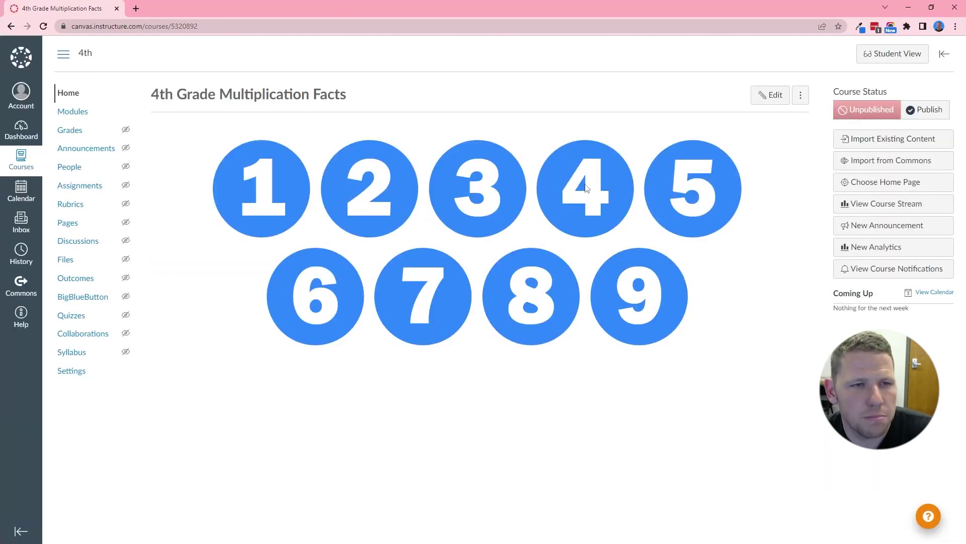
Test the number 1 and 2 image links on the home page, returning to the home page after each quiz.
left_click(280, 188)
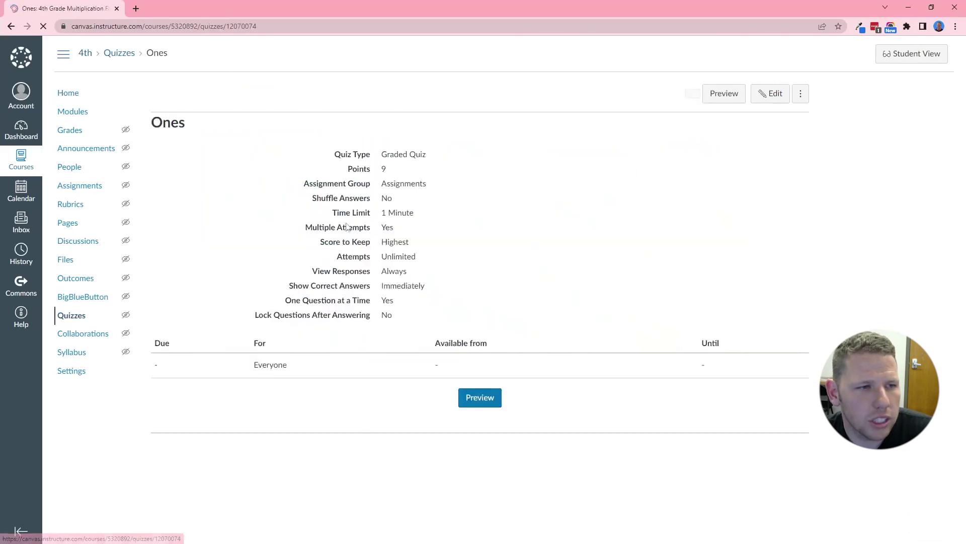
left_click(68, 93)
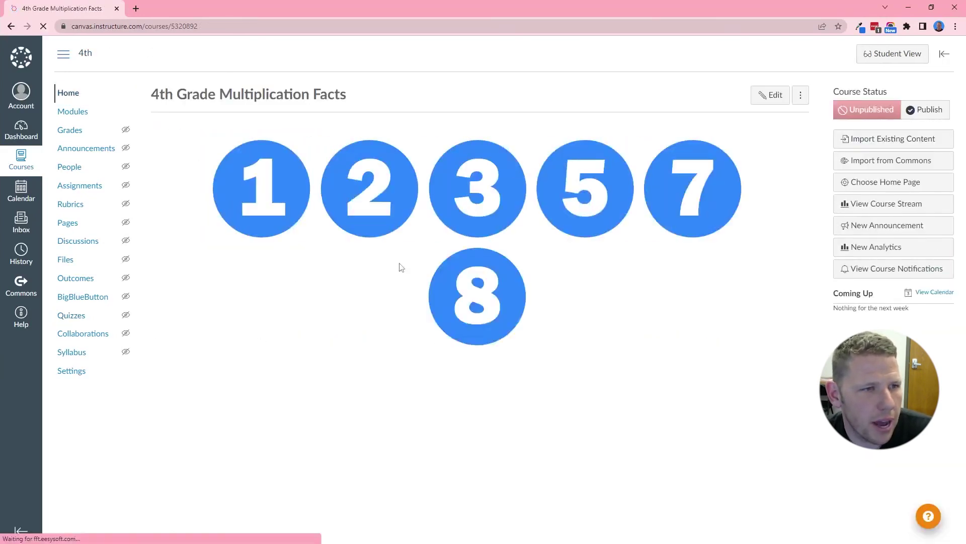
left_click(394, 192)
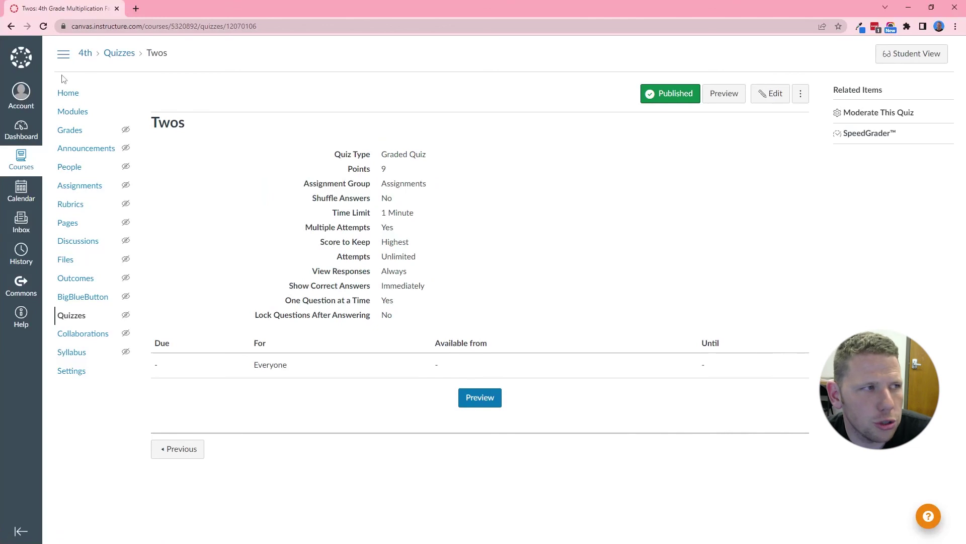
left_click(69, 95)
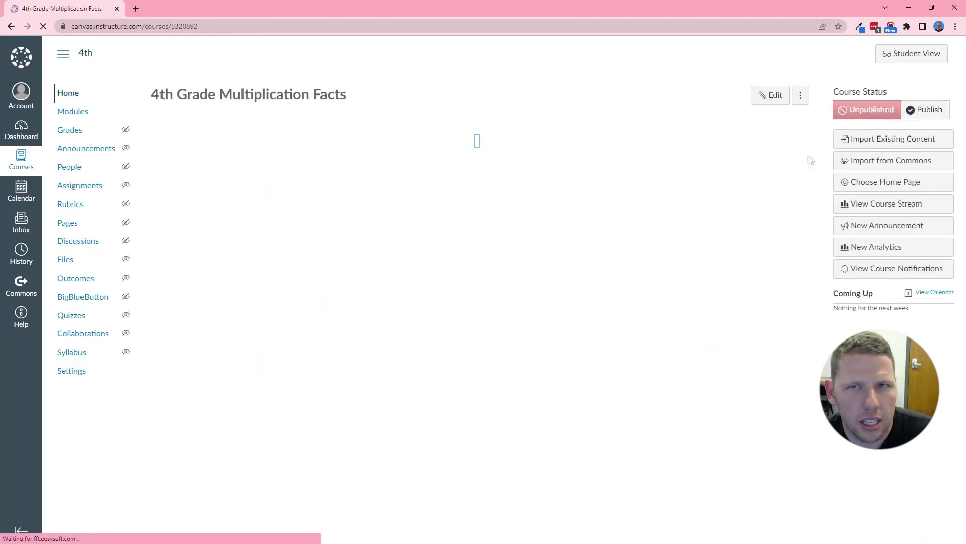
Reset the test student in Student View, test the number 2 image and the Ones prerequisite link, and return to the home page.
left_click(863, 59)
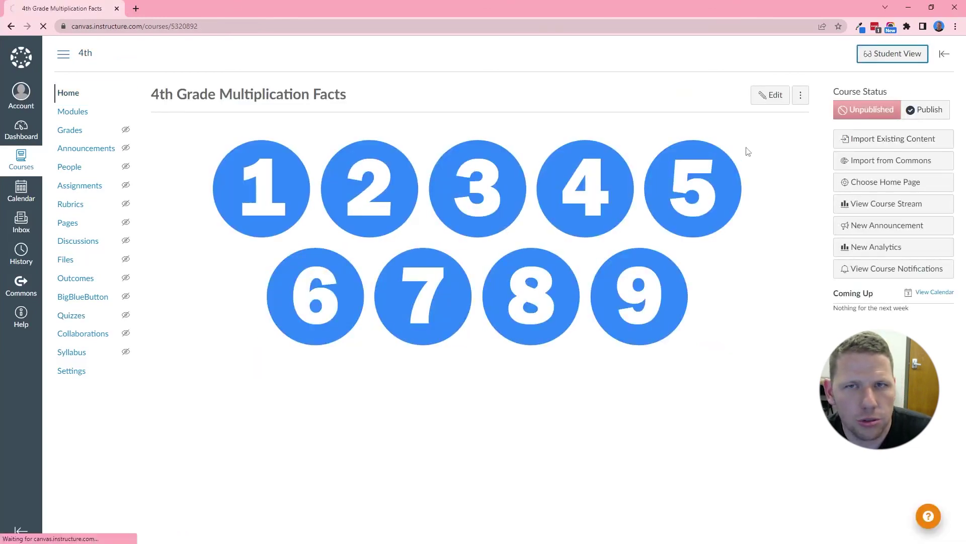
left_click(847, 530)
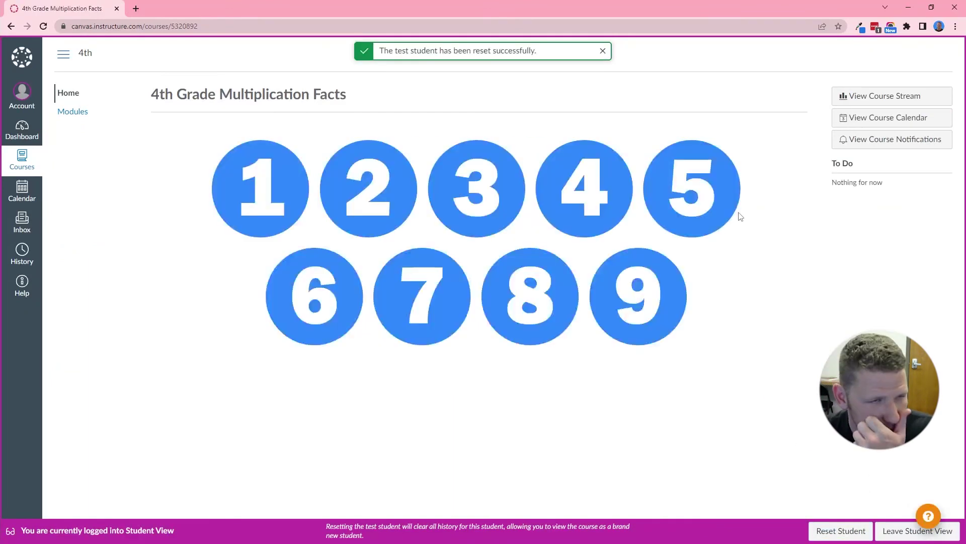
left_click(382, 182)
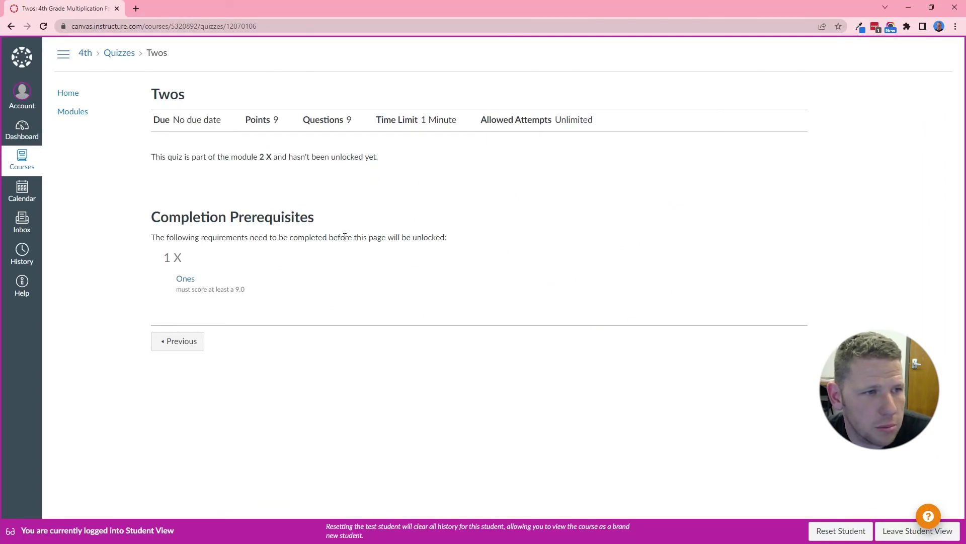
left_click(184, 281)
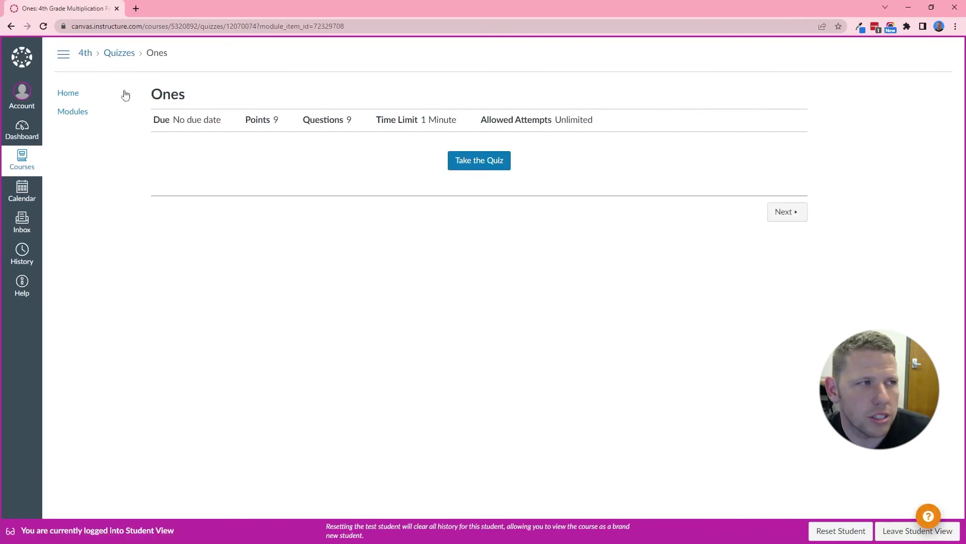
left_click(76, 94)
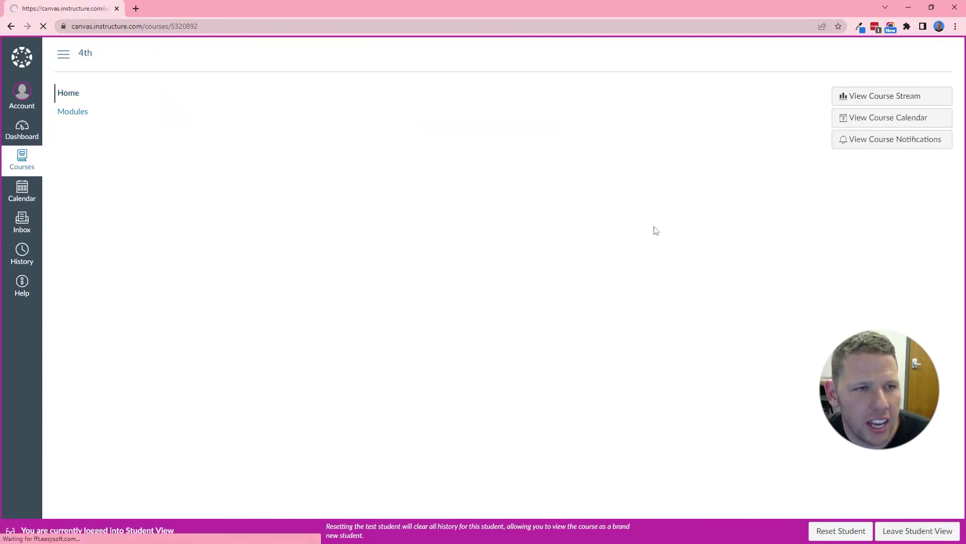